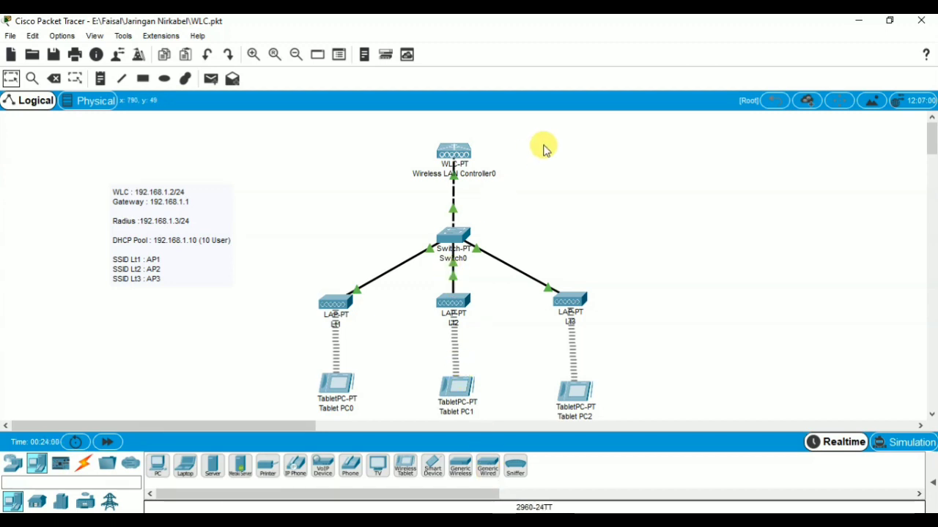
# Step: Place a Server-PT beside the WLC and rename it Radius
pyautogui.click(213, 469)
pyautogui.click(577, 193)
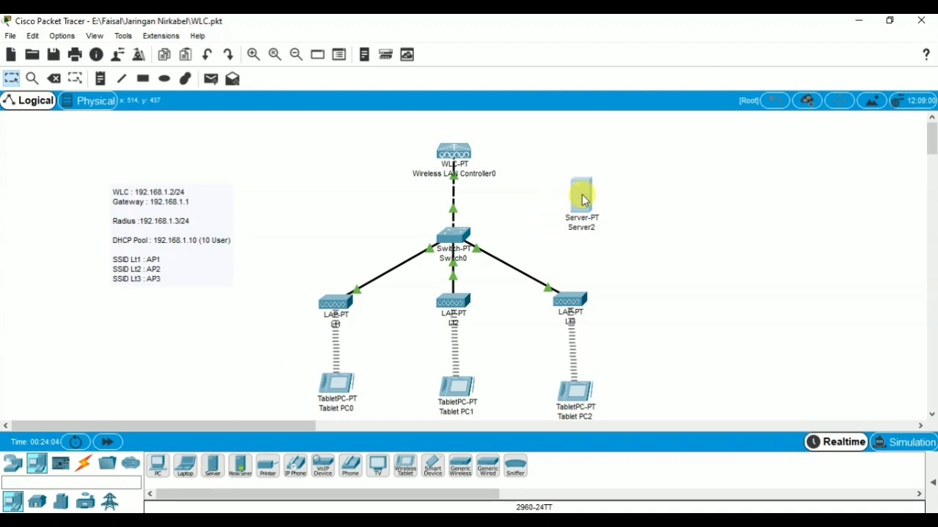
pyautogui.moveTo(579, 197); pyautogui.dragTo(572, 160)
pyautogui.click(581, 189)
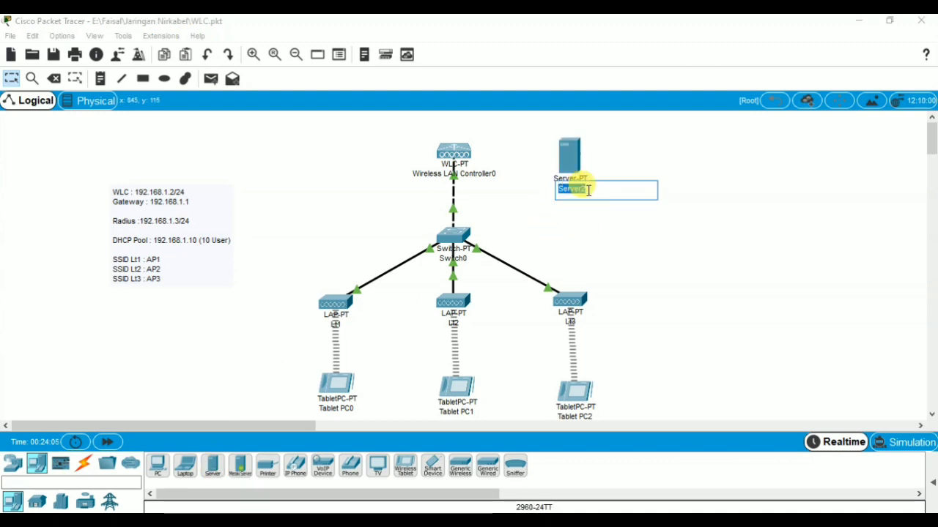
pyautogui.write('Ser')
pyautogui.press('BackSpace')
pyautogui.press('BackSpace')
pyautogui.press('BackSpace')
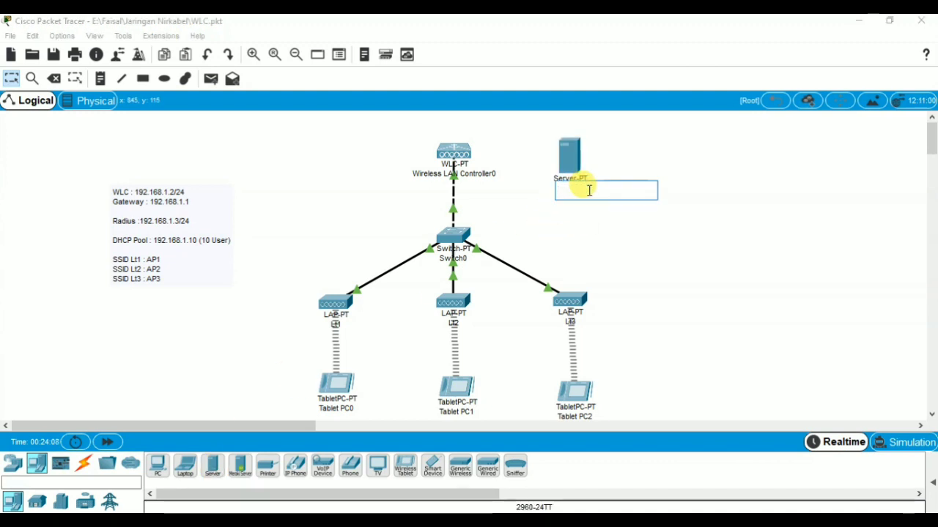
pyautogui.write('Rad')
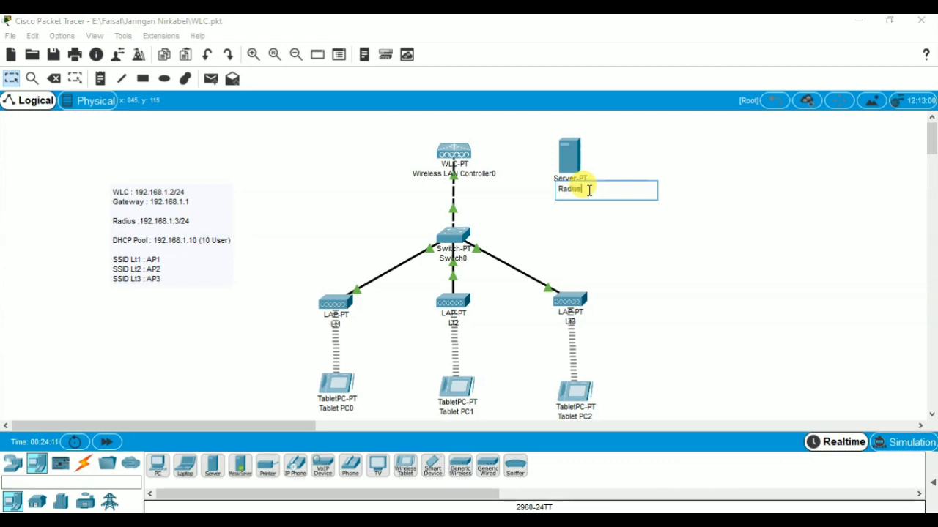
pyautogui.write('ius')
pyautogui.press('Return')
# Step: Give the Radius server's FastEthernet0 static IP 192.168.1.3 with mask 255.255.255.0
pyautogui.click(561, 157)
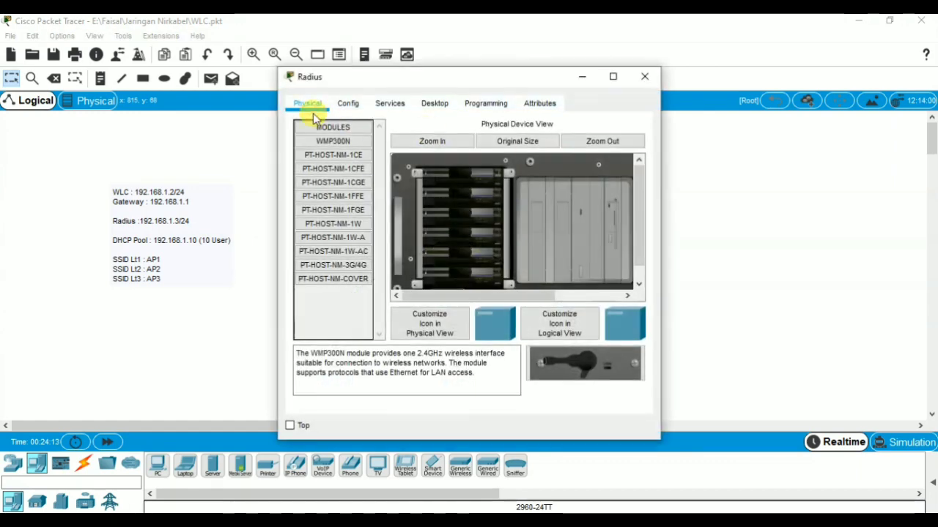
pyautogui.click(346, 102)
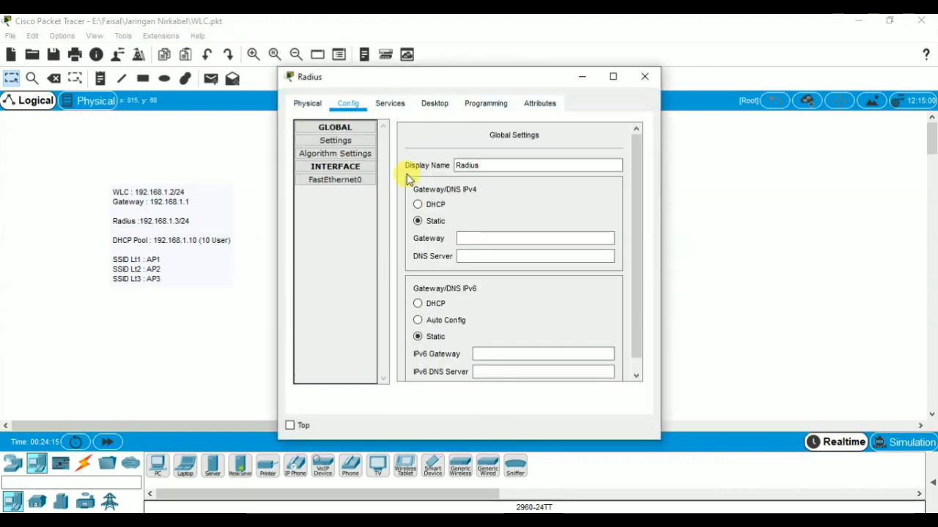
pyautogui.click(352, 181)
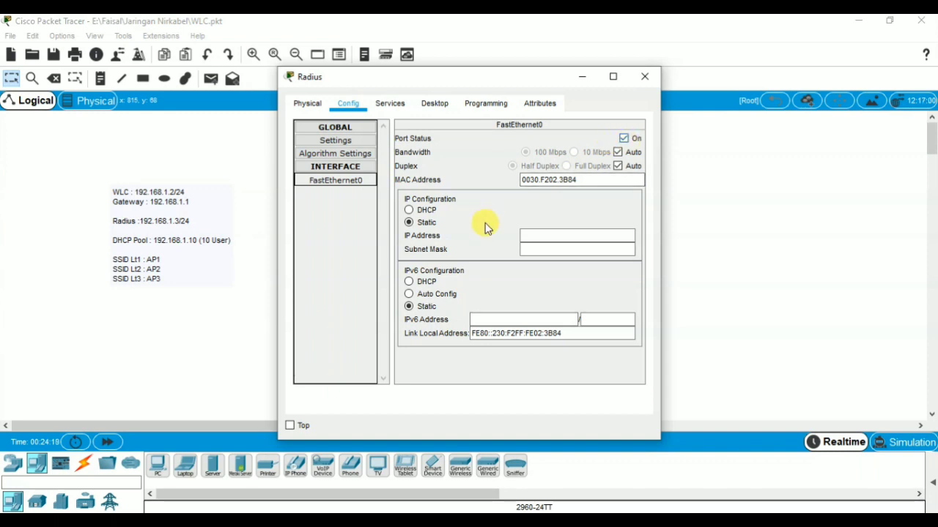
pyautogui.click(543, 235)
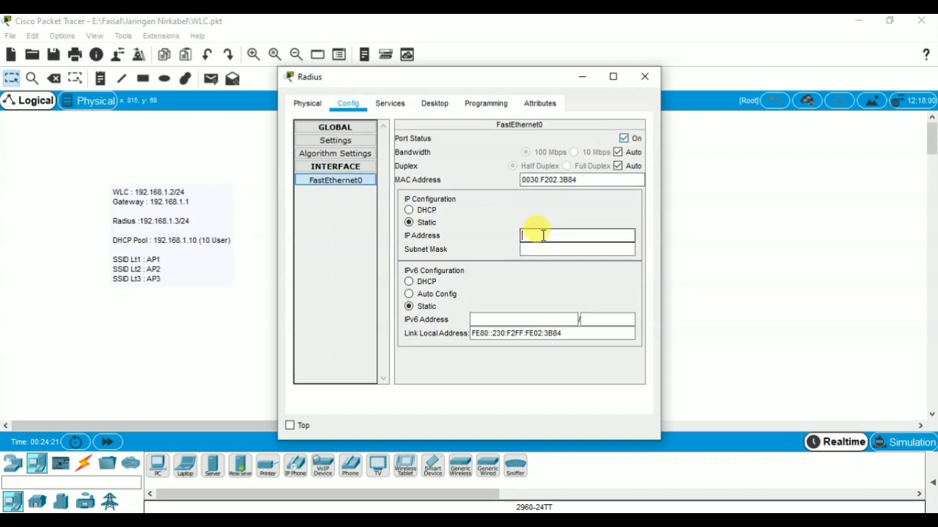
pyautogui.write('192.168.1.3')
pyautogui.press('Tab')
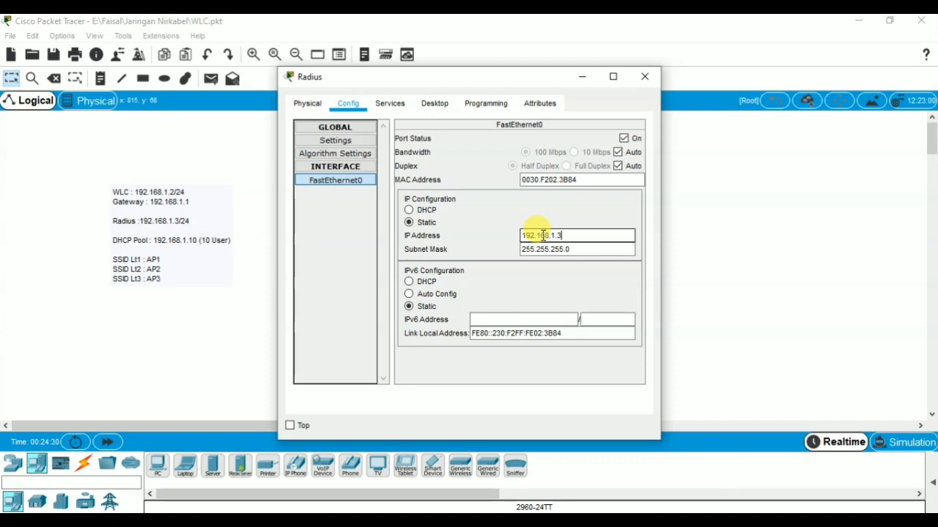
pyautogui.click(545, 249)
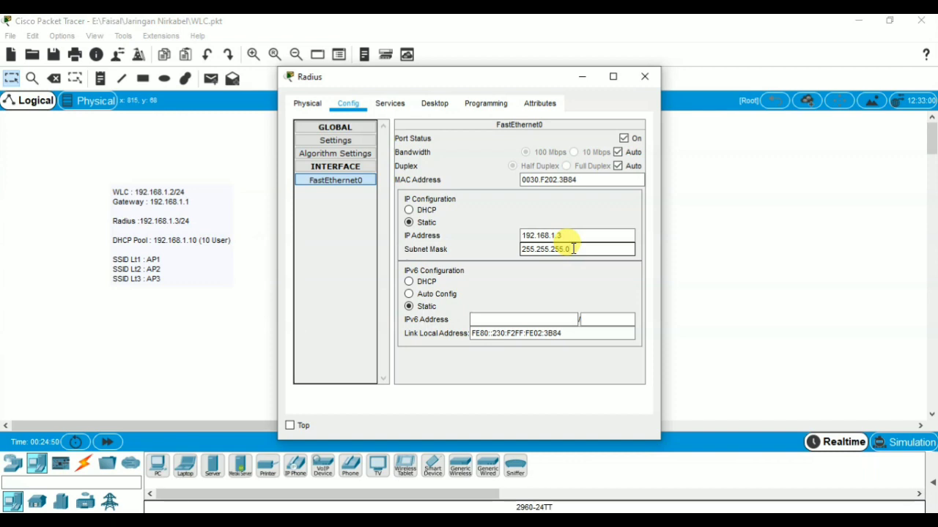
pyautogui.click(390, 103)
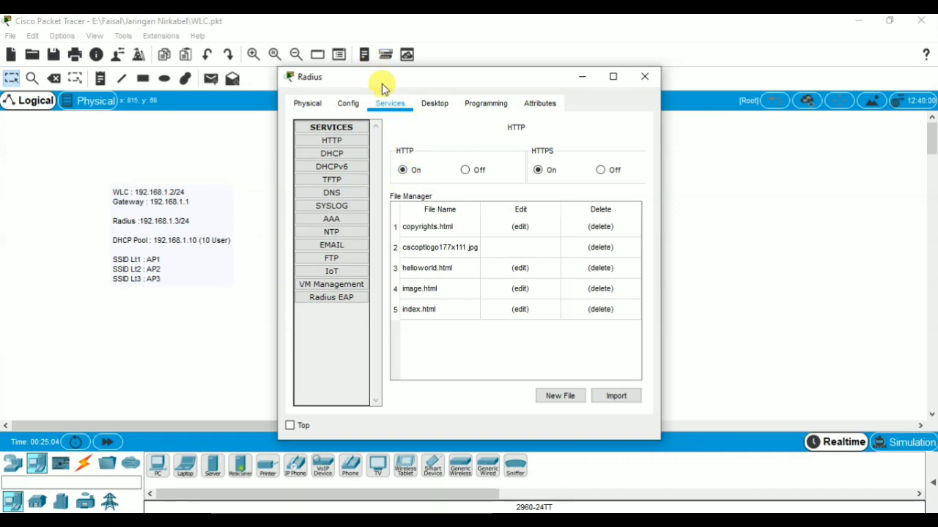
# Step: Turn AAA on and add RADIUS client wlcku at 192.168.1.2 with a shared secret
pyautogui.click(347, 219)
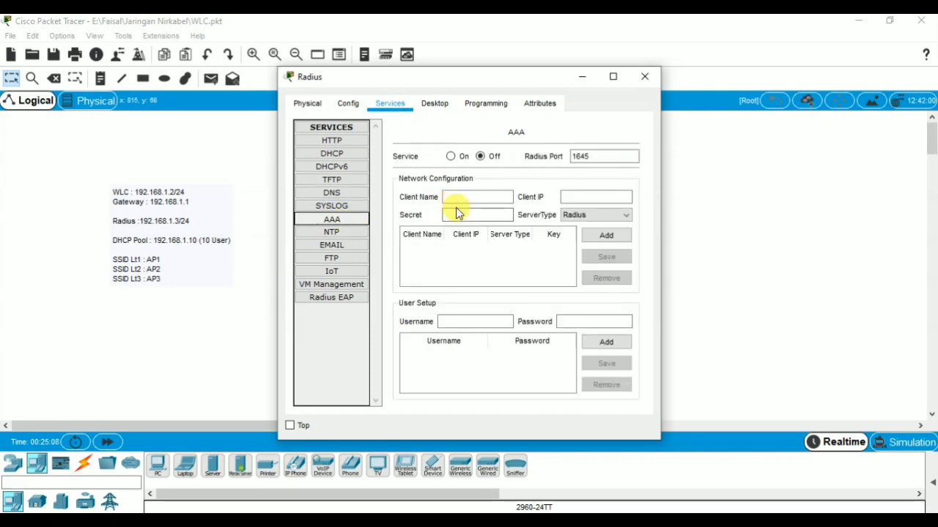
pyautogui.click(452, 157)
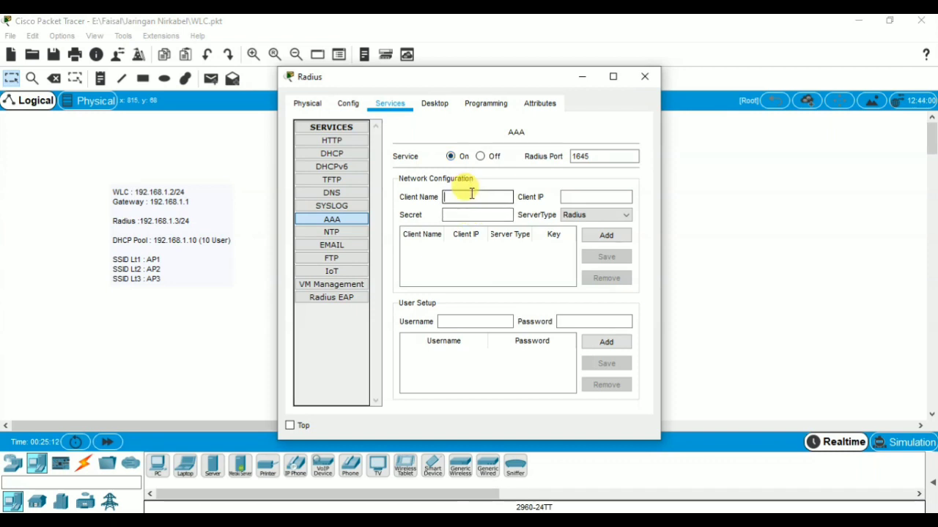
pyautogui.write('wlcku')
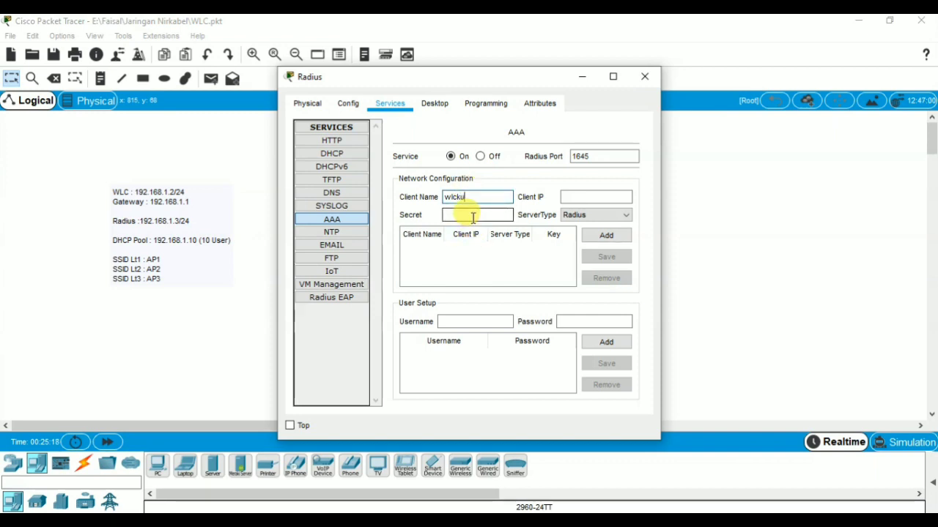
pyautogui.click(472, 215)
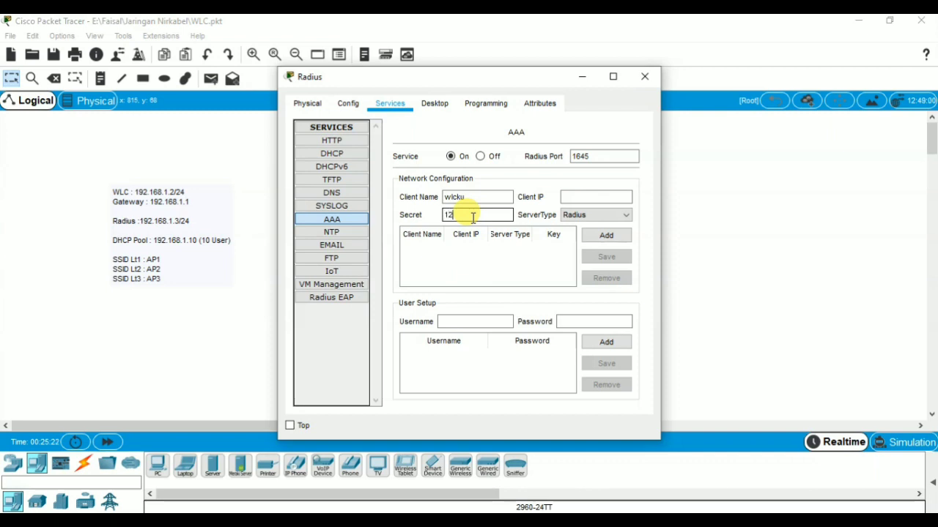
pyautogui.write('12345678')
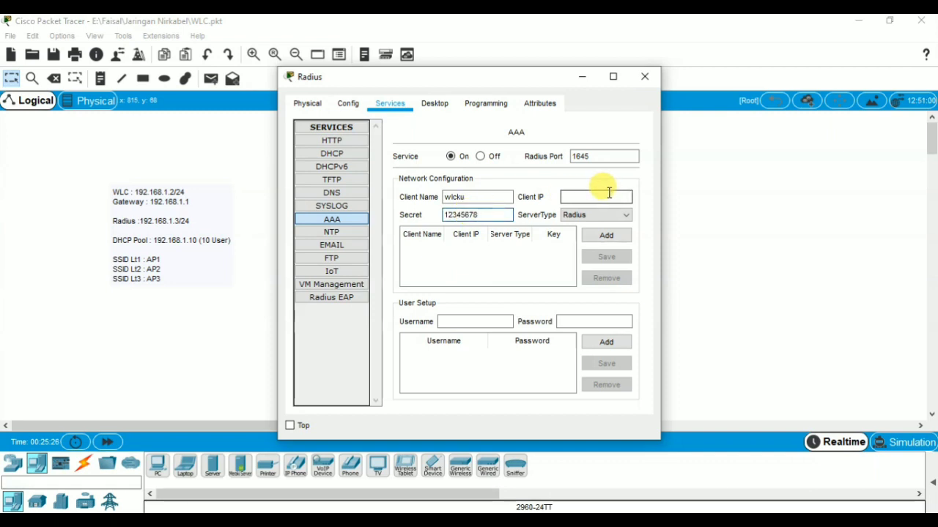
pyautogui.click(609, 196)
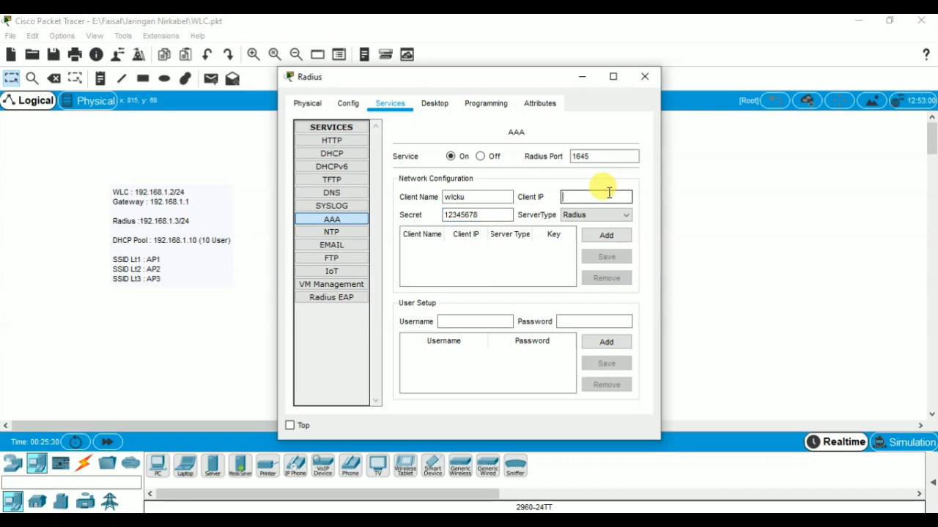
pyautogui.write('192.168.1.2')
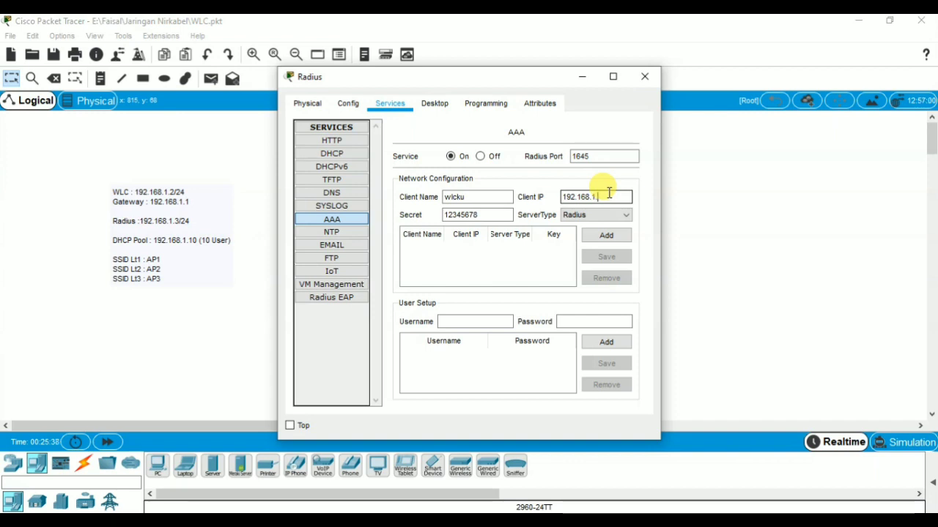
pyautogui.click(605, 238)
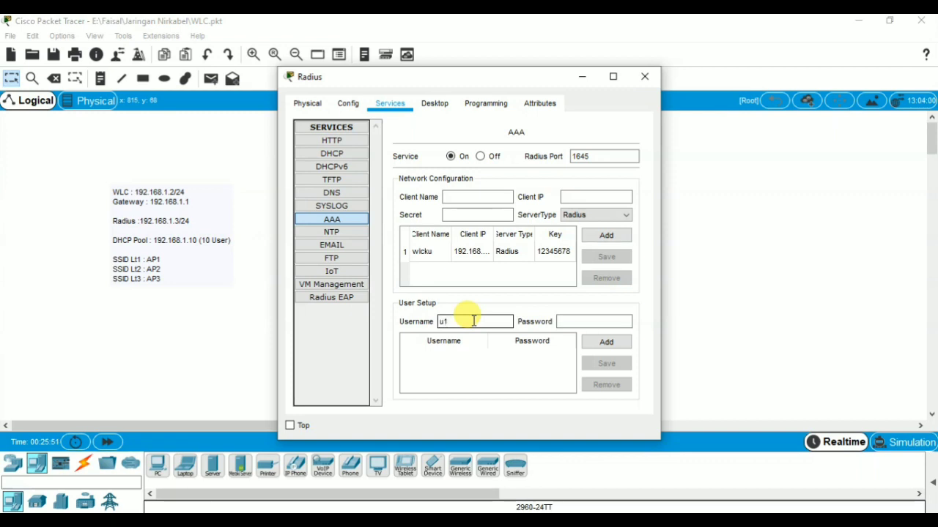
# Step: Add AAA user u1 with its password and save the entry
pyautogui.click(586, 322)
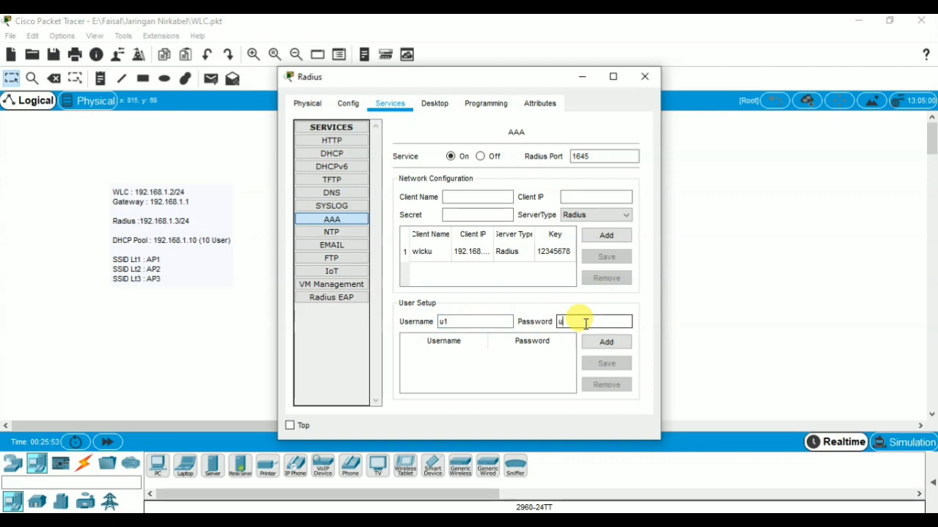
pyautogui.click(606, 342)
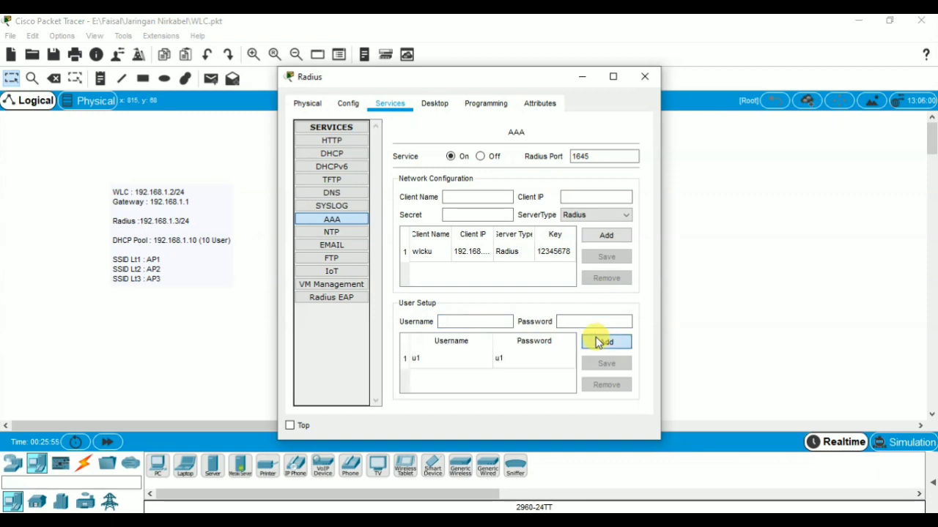
pyautogui.click(555, 359)
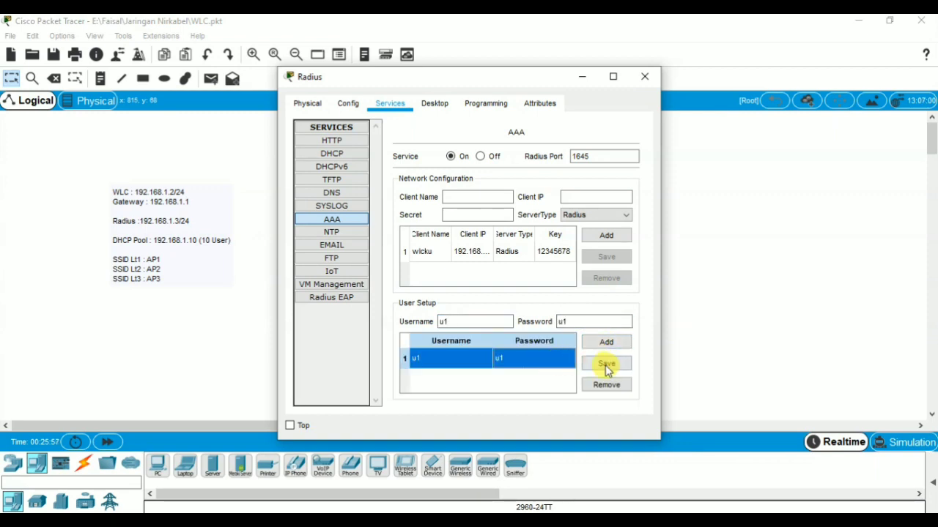
pyautogui.click(606, 365)
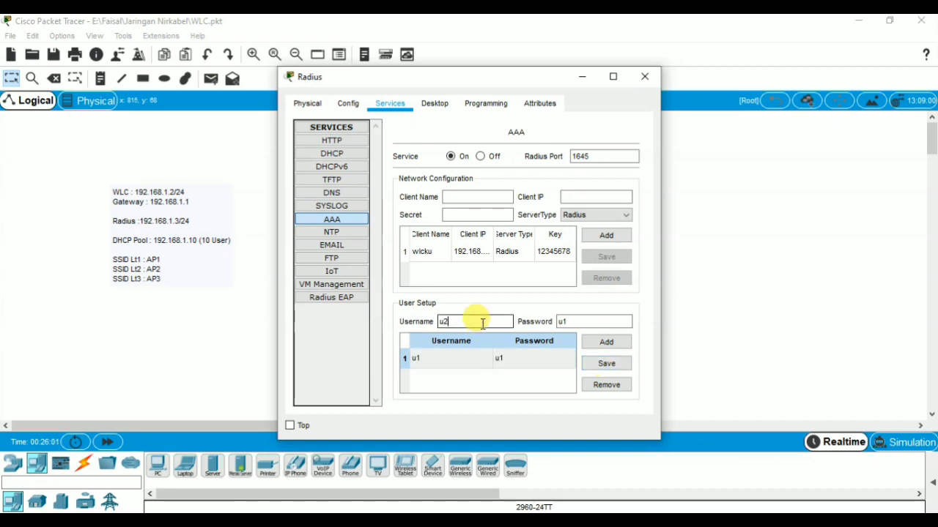
# Step: Add AAA user u2 with its password to the user list
pyautogui.click(561, 321)
pyautogui.press('BackSpace')
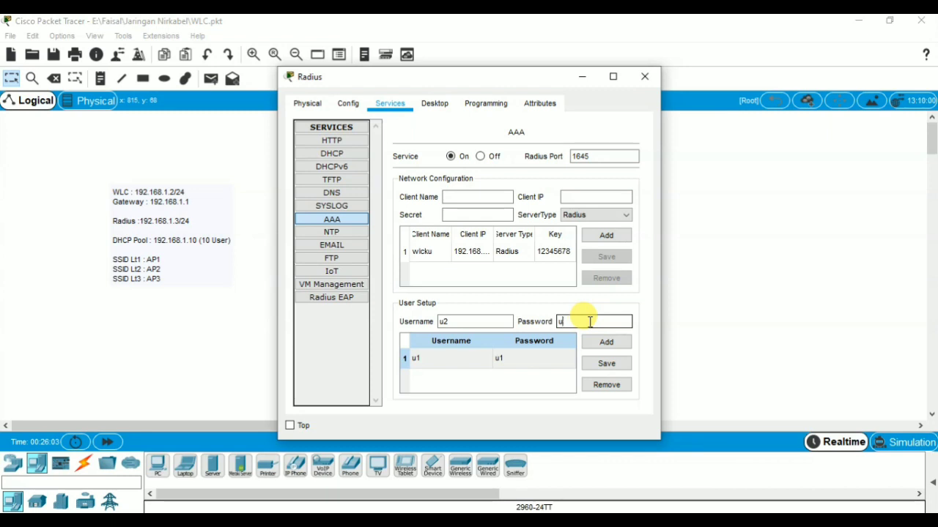
pyautogui.write('2')
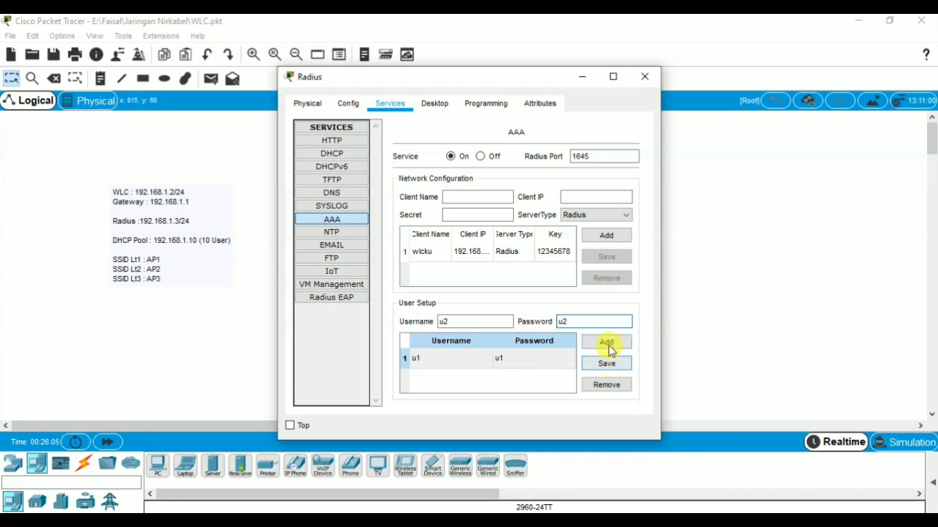
pyautogui.click(607, 344)
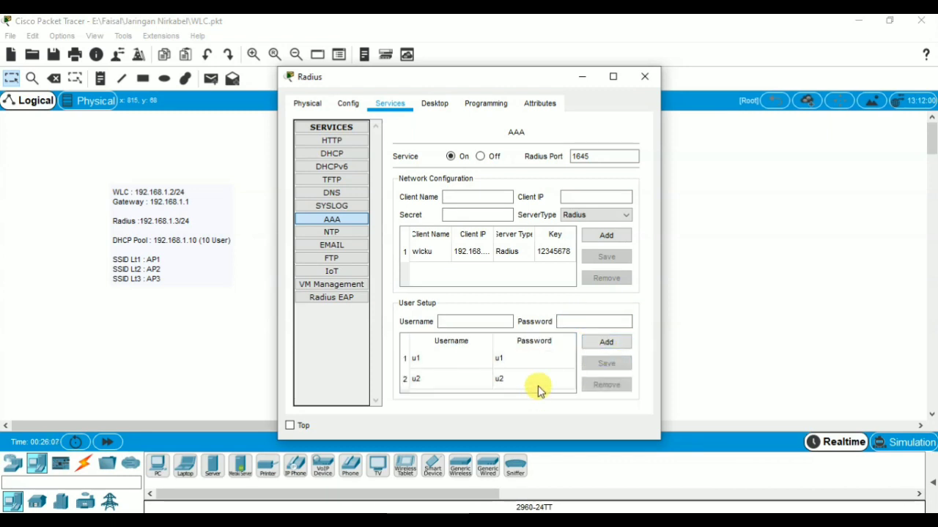
pyautogui.click(539, 388)
pyautogui.click(600, 363)
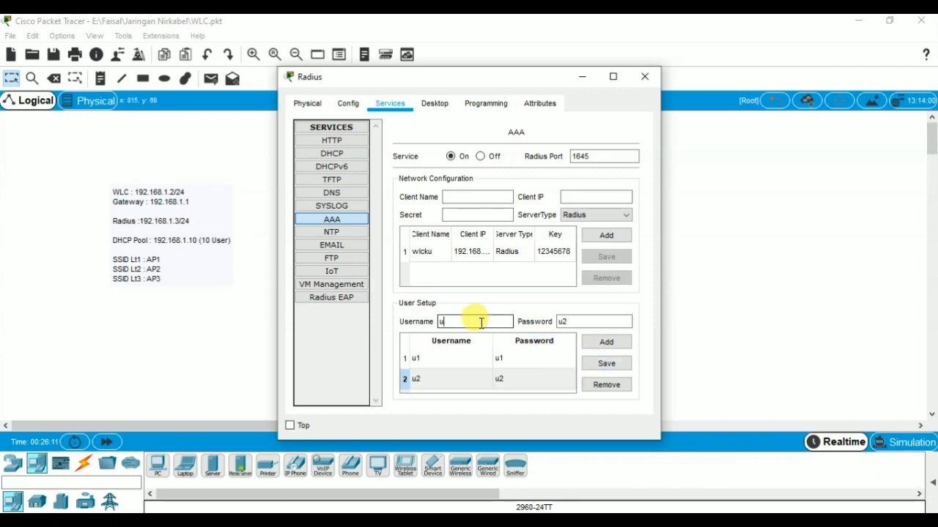
# Step: Attempt the third user, which overwrites u2 and raises a duplicate-user error
pyautogui.click(580, 322)
pyautogui.press('BackSpace')
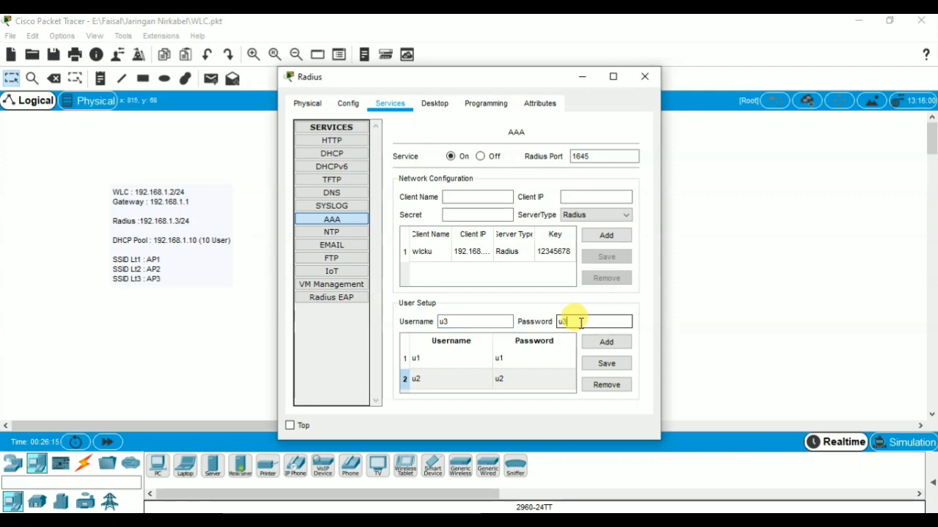
pyautogui.write('3')
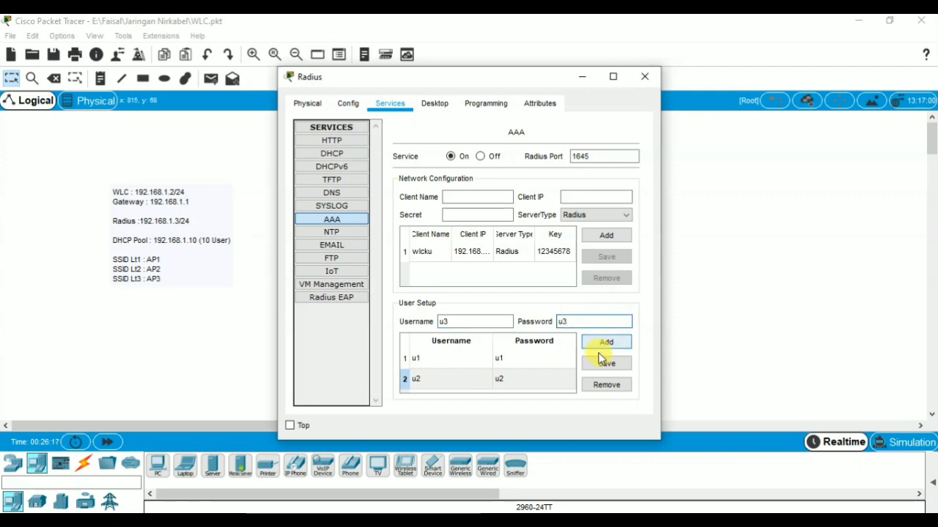
pyautogui.click(606, 361)
pyautogui.click(605, 344)
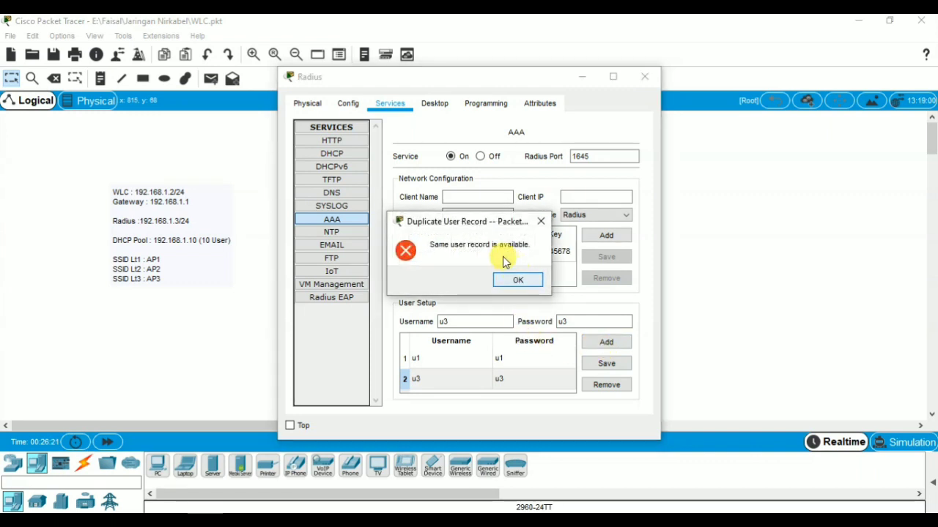
pyautogui.click(524, 282)
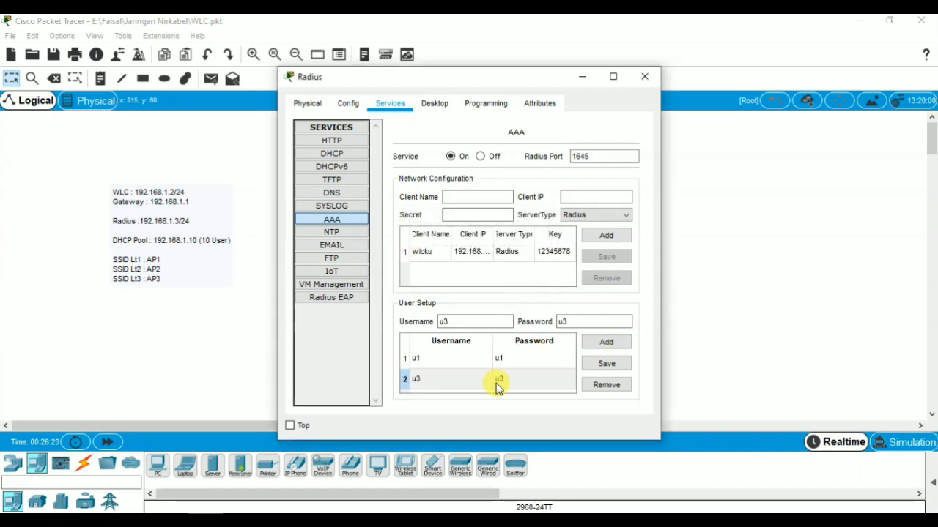
# Step: Delete the wrongly overwritten entry and re-add user u2 with its password
pyautogui.click(455, 359)
pyautogui.click(456, 380)
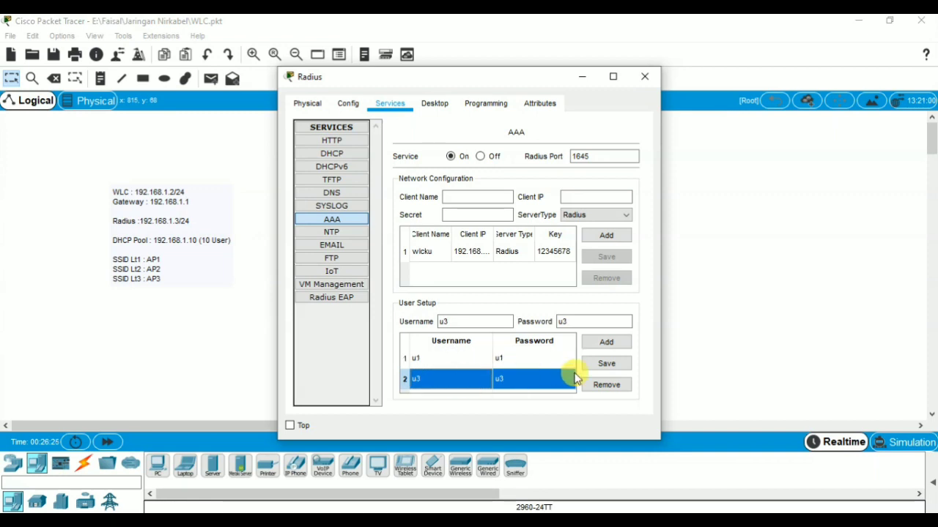
pyautogui.click(600, 386)
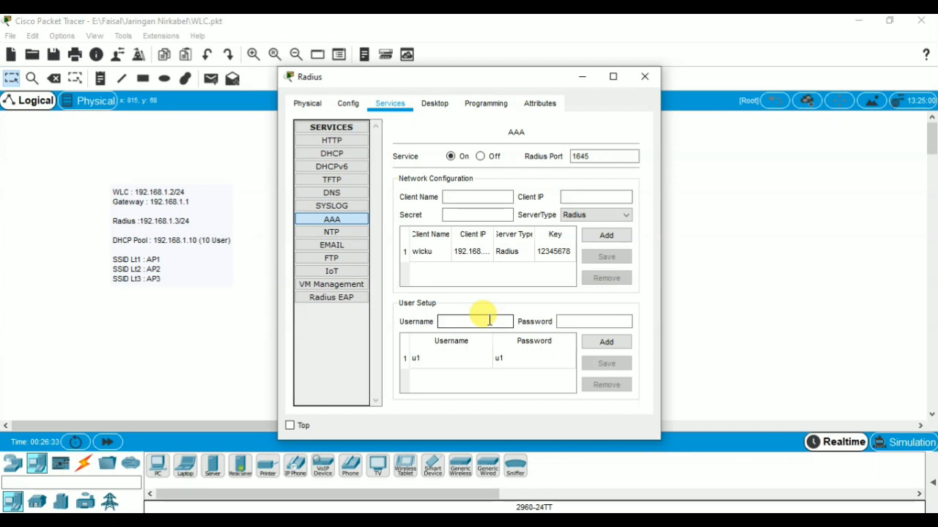
pyautogui.write('u2')
pyautogui.click(565, 321)
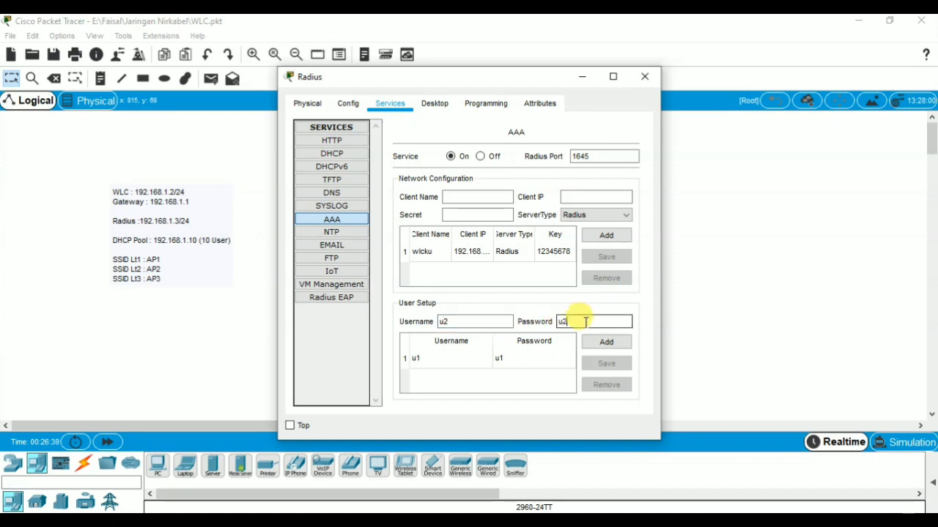
pyautogui.click(605, 342)
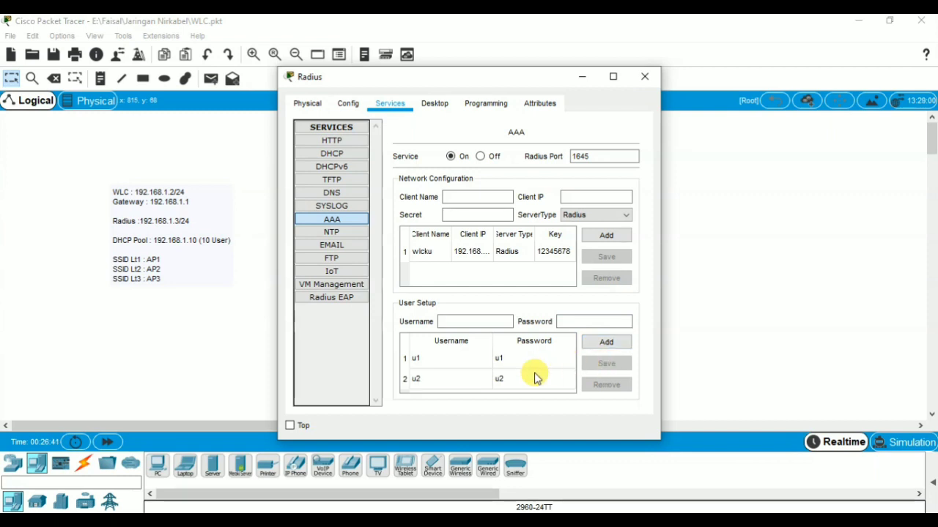
pyautogui.click(535, 378)
pyautogui.click(607, 364)
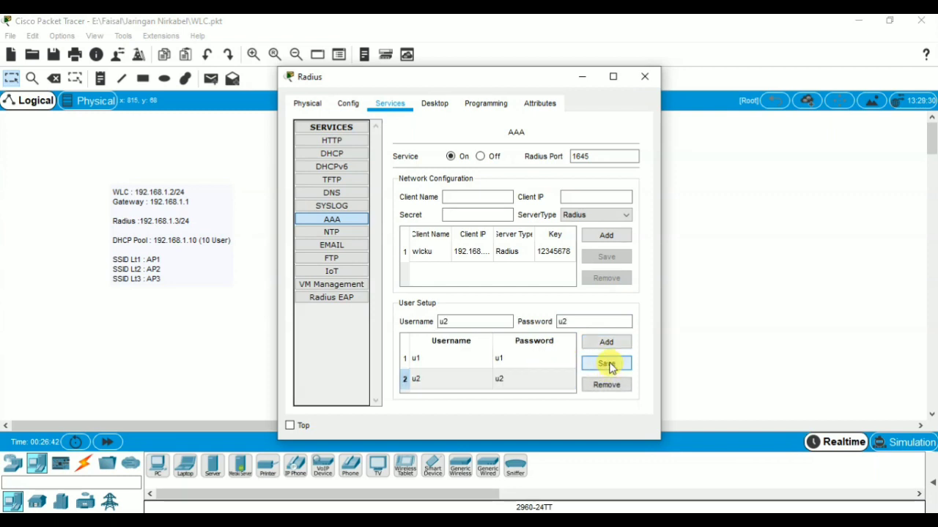
# Step: Add user u3 with its password to the AAA user list
pyautogui.click(491, 323)
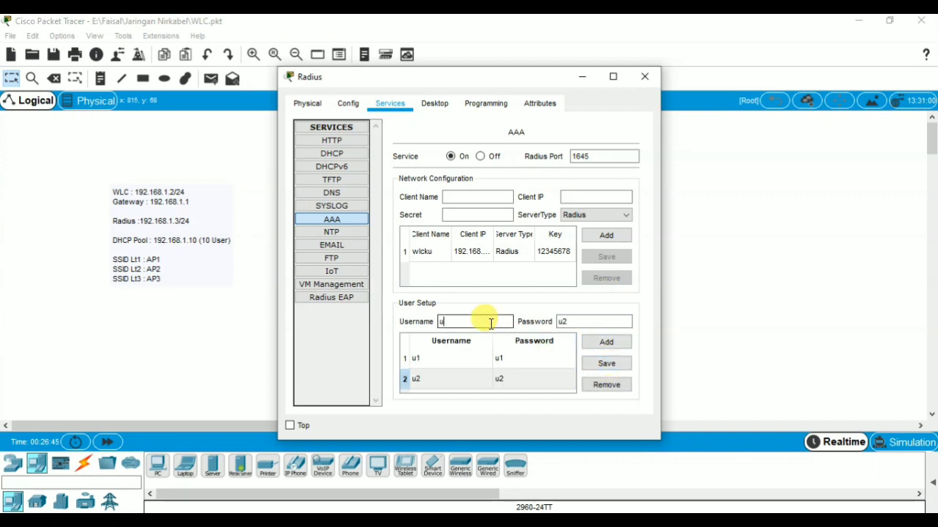
pyautogui.click(589, 322)
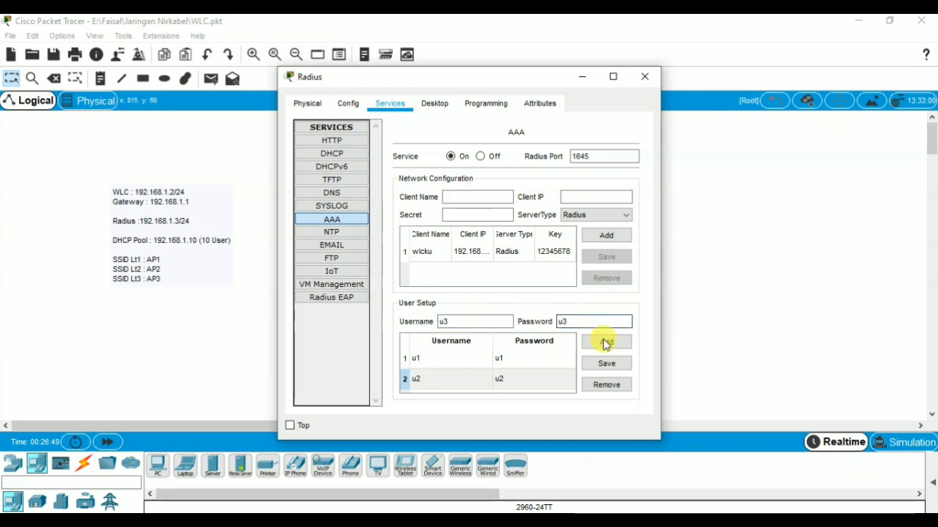
pyautogui.click(605, 346)
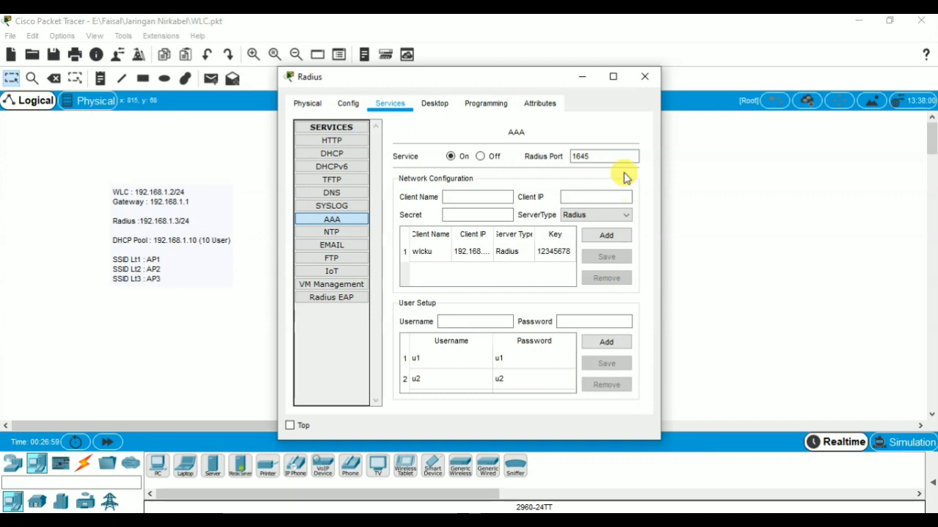
# Step: Maximize the Radius window and save the third user entry, u3
pyautogui.click(610, 78)
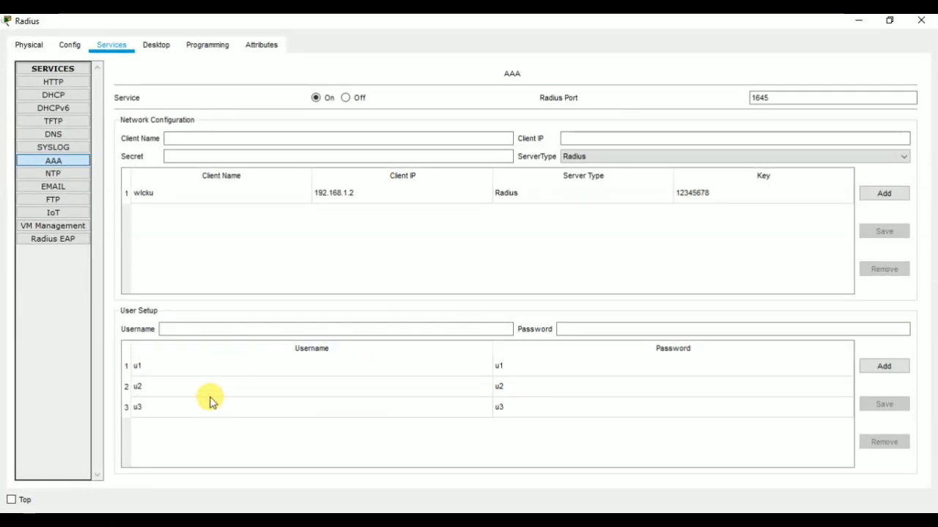
pyautogui.click(210, 410)
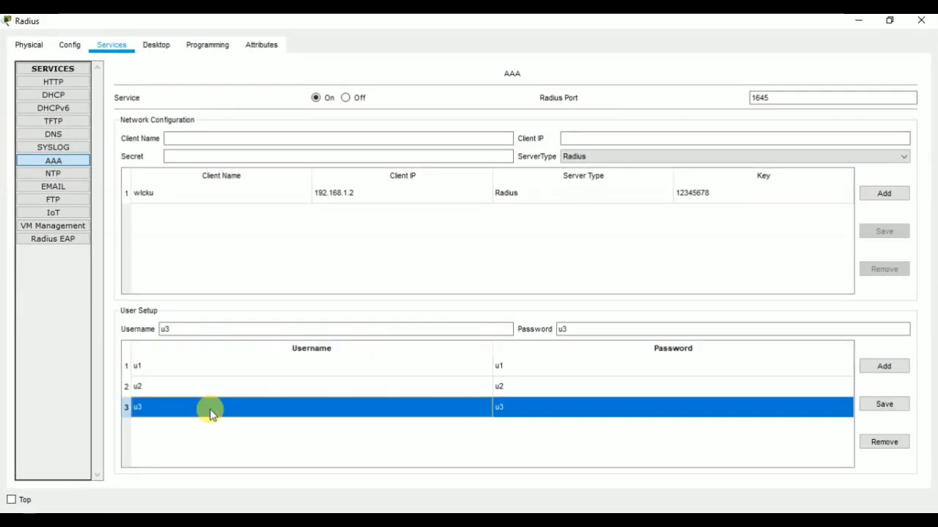
pyautogui.click(889, 408)
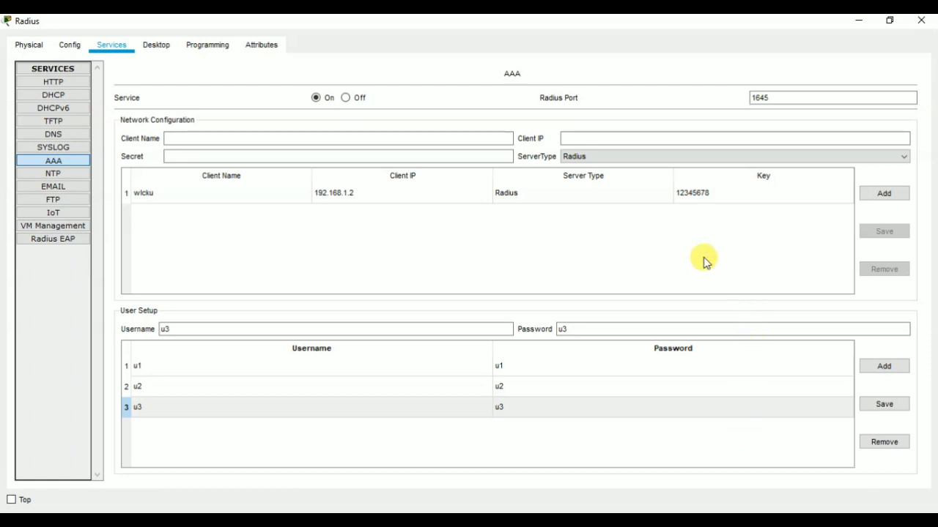
# Step: Cable Radius FastEthernet0 to Switch0 FastEthernet6/1 with copper straight-through, and shift the WLC left
pyautogui.click(934, 19)
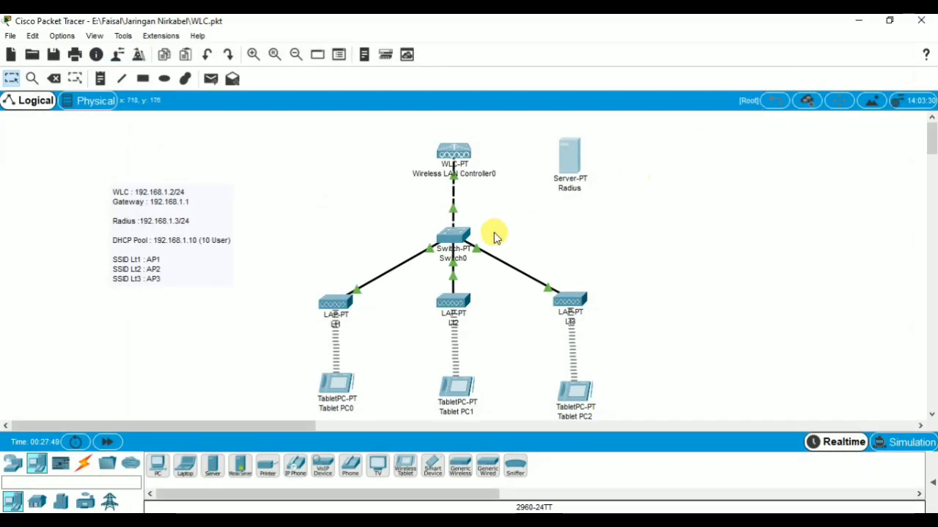
pyautogui.moveTo(580, 185)
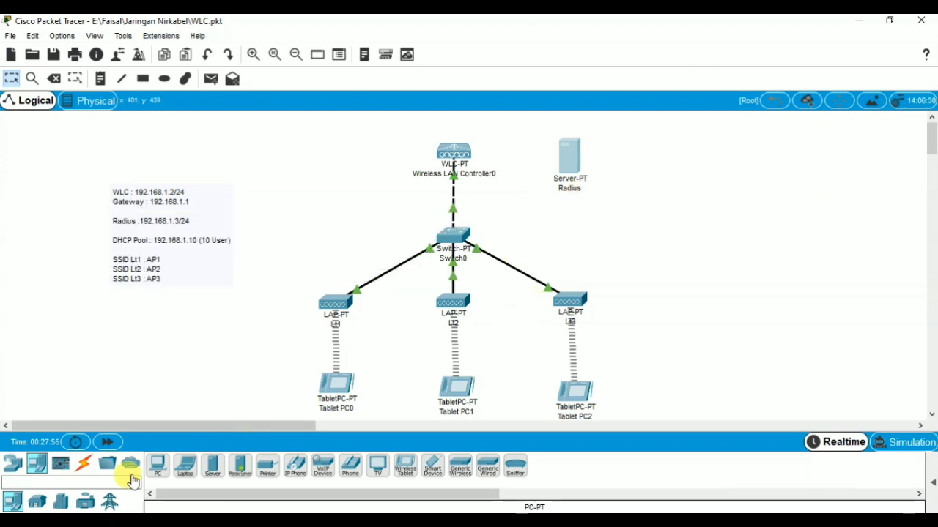
pyautogui.click(80, 466)
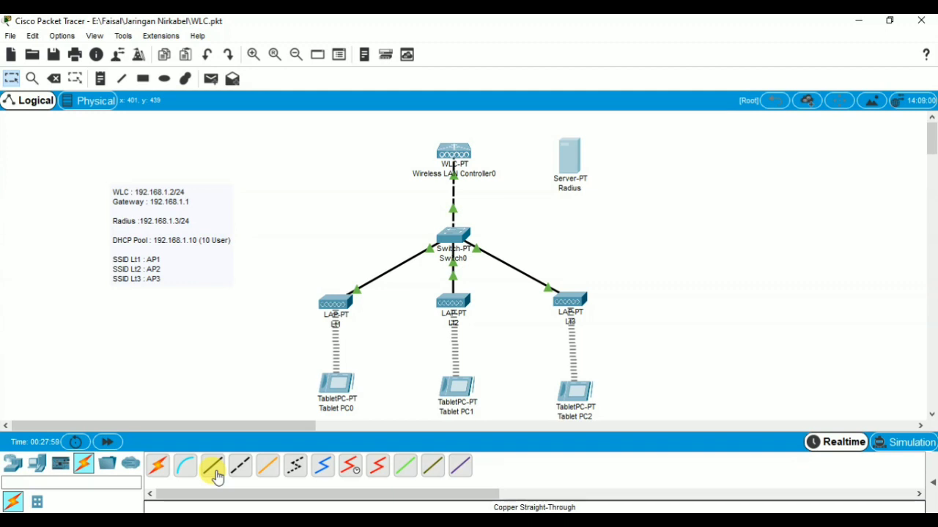
pyautogui.click(216, 477)
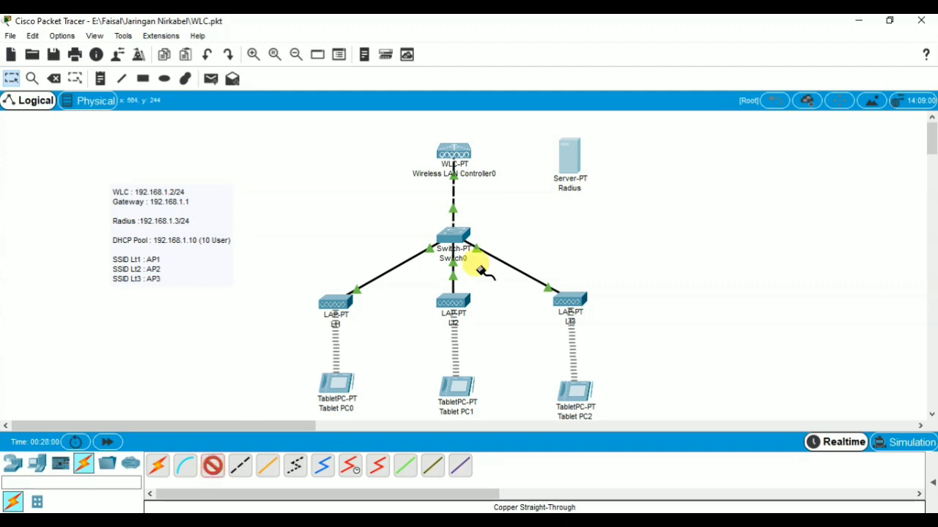
pyautogui.click(571, 160)
pyautogui.click(576, 163)
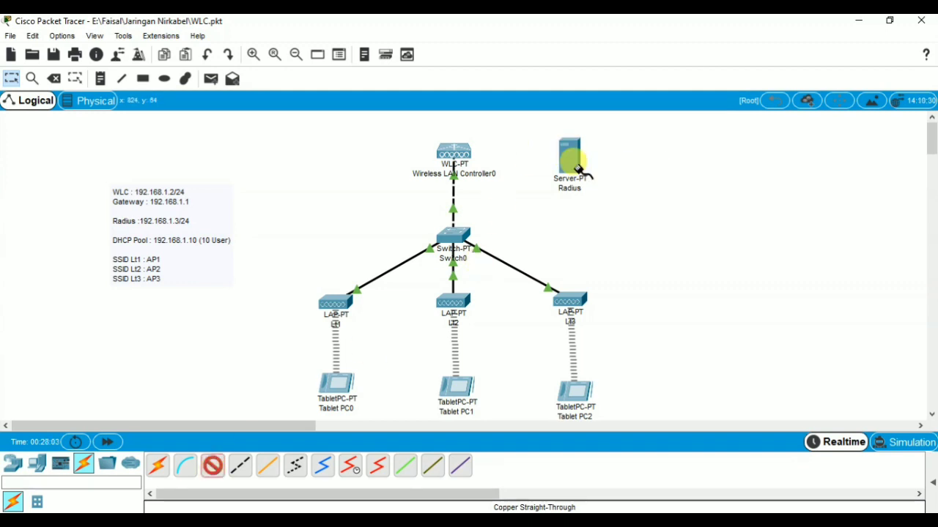
pyautogui.click(457, 235)
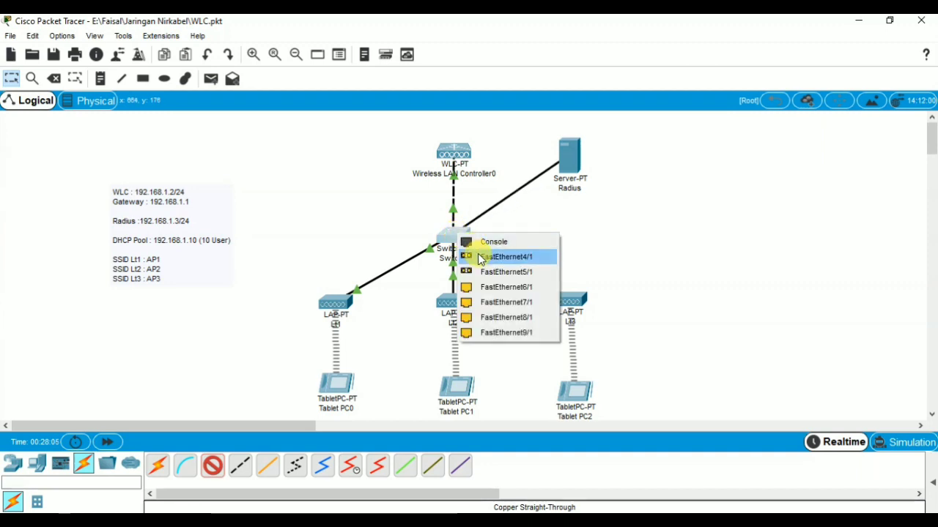
pyautogui.click(505, 288)
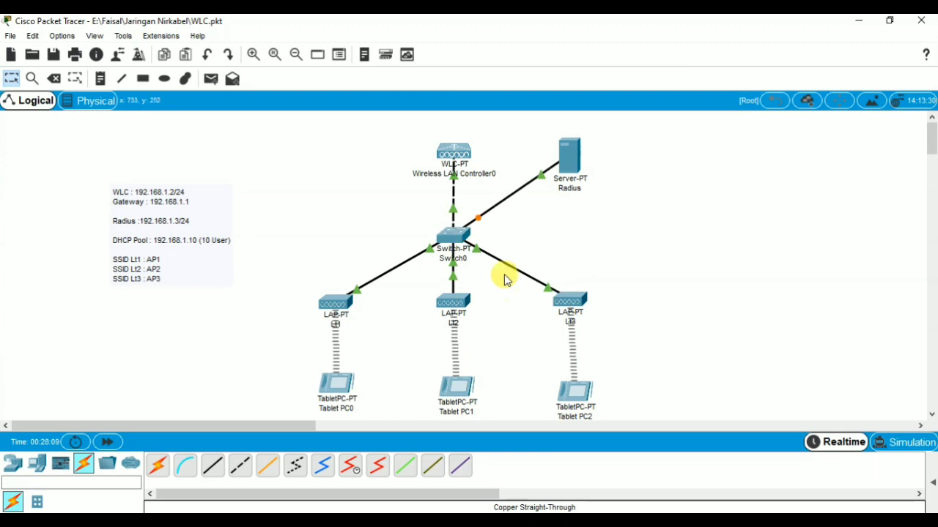
pyautogui.moveTo(457, 154); pyautogui.dragTo(366, 152)
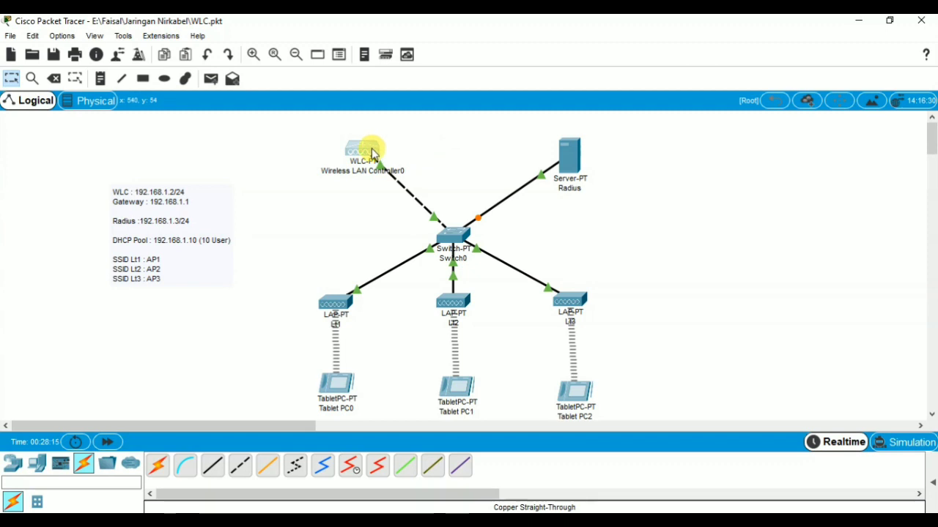
# Step: Open Wireless LAN Controller0's Wireless LANs settings and check Lt1's SSID AP1
pyautogui.click(372, 151)
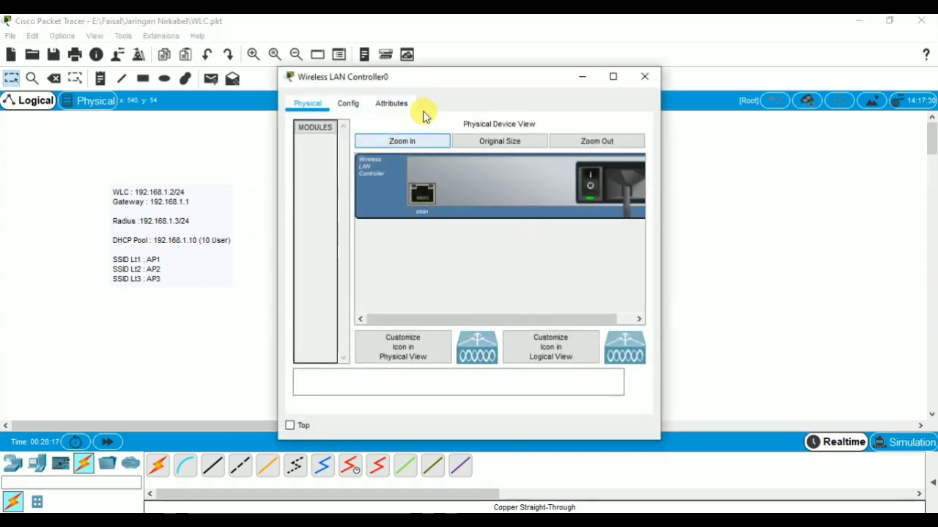
pyautogui.click(560, 141)
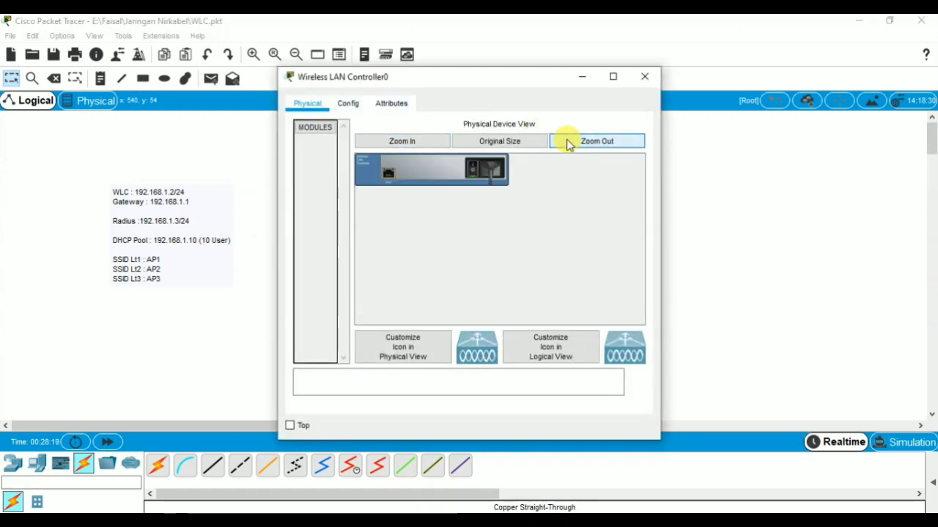
pyautogui.click(343, 105)
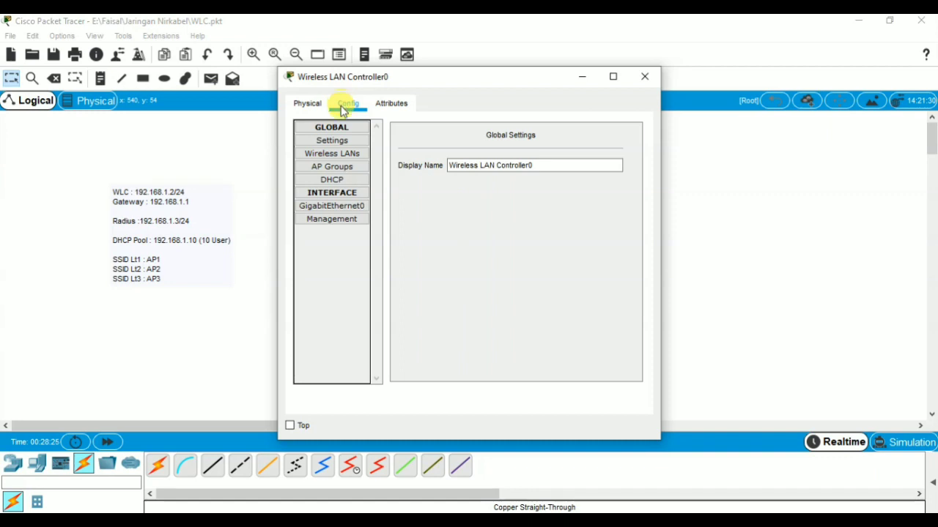
pyautogui.click(351, 156)
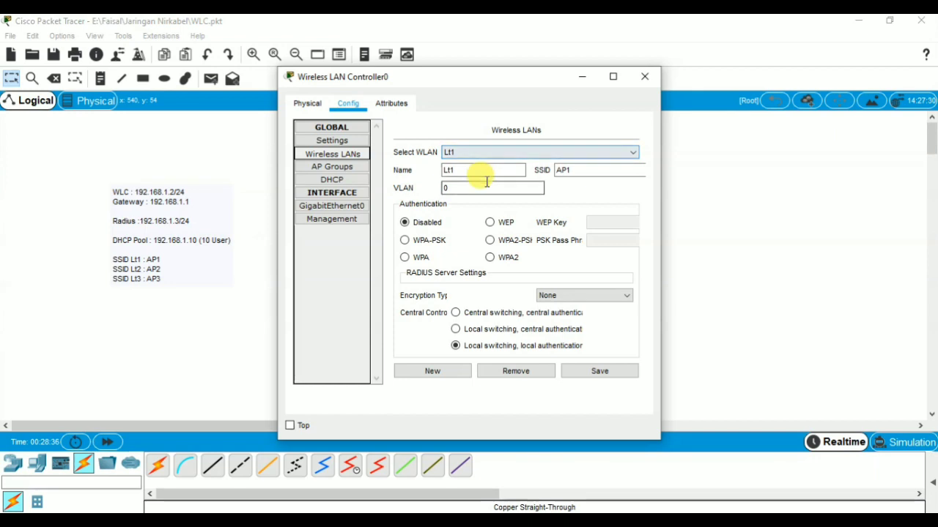
pyautogui.doubleClick(564, 170)
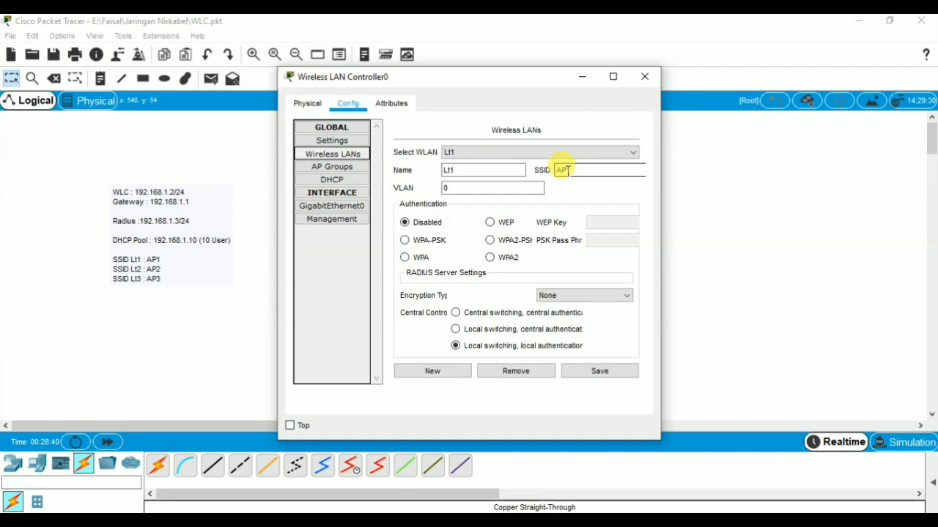
pyautogui.click(568, 170)
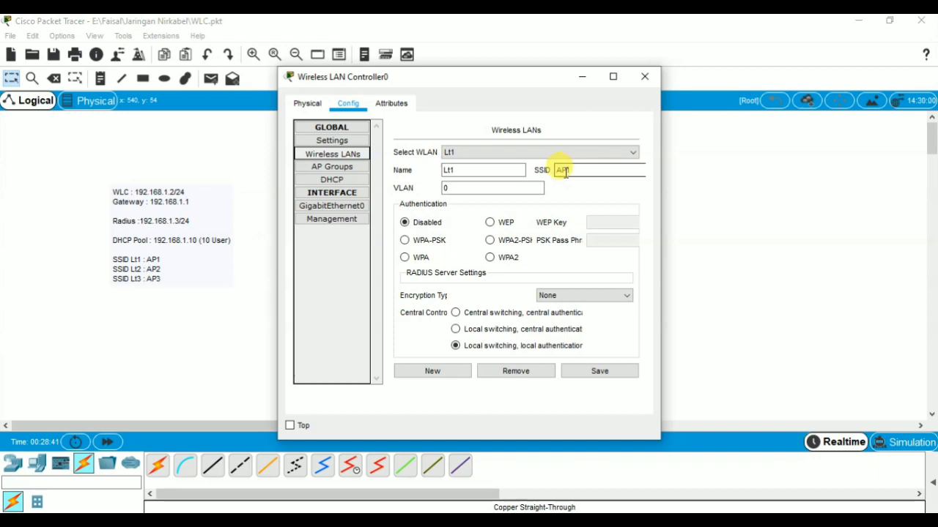
# Step: Set WLAN Lt1 to WPA authentication with AES encryption
pyautogui.click(405, 258)
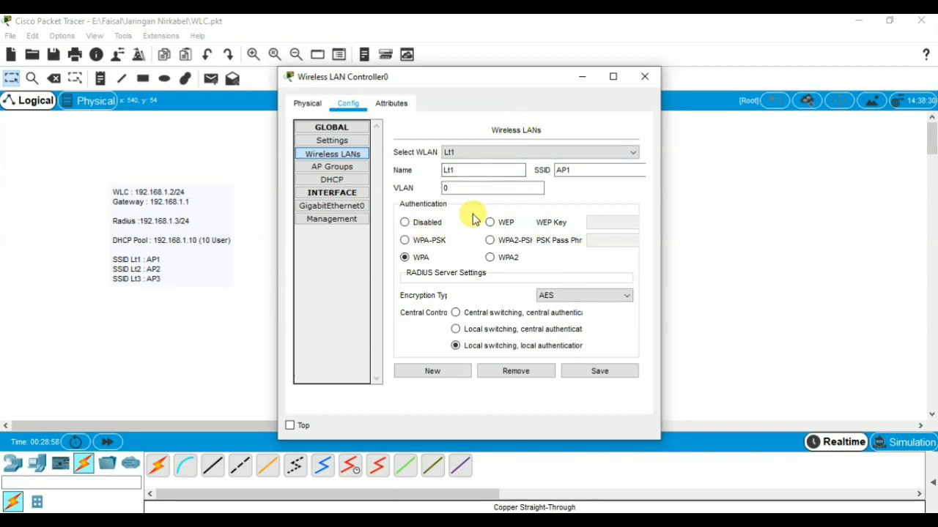
pyautogui.click(575, 296)
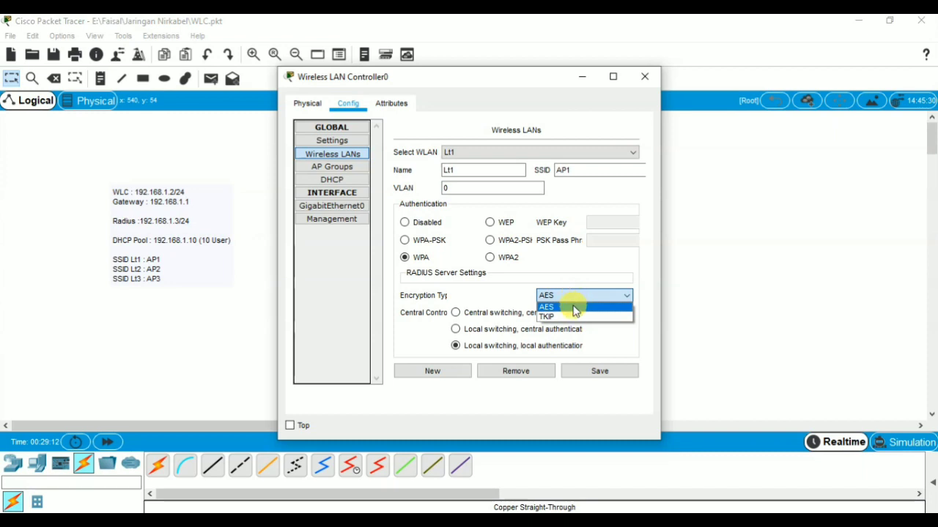
pyautogui.click(575, 308)
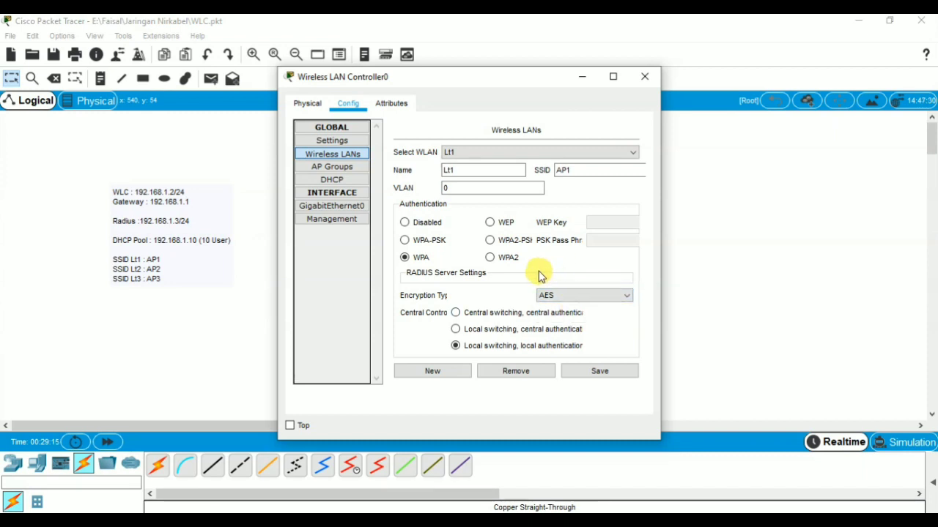
pyautogui.click(508, 154)
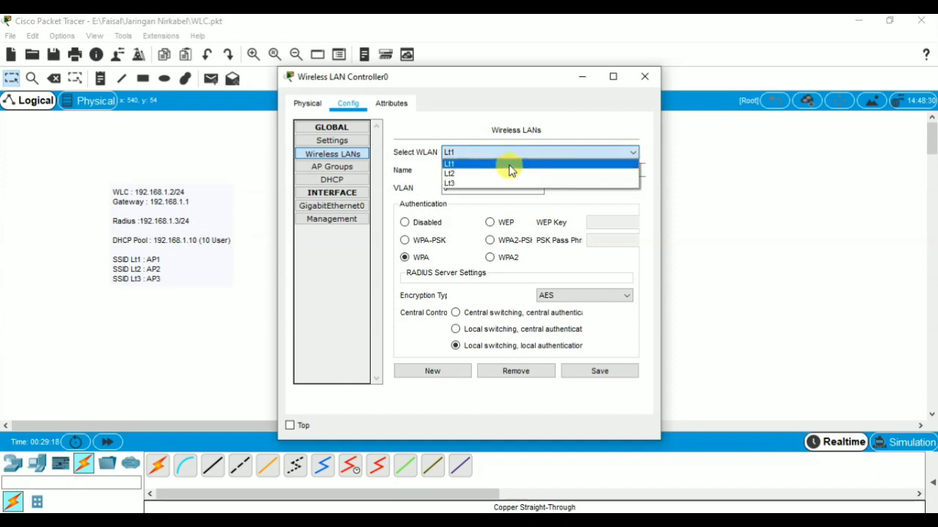
pyautogui.click(510, 164)
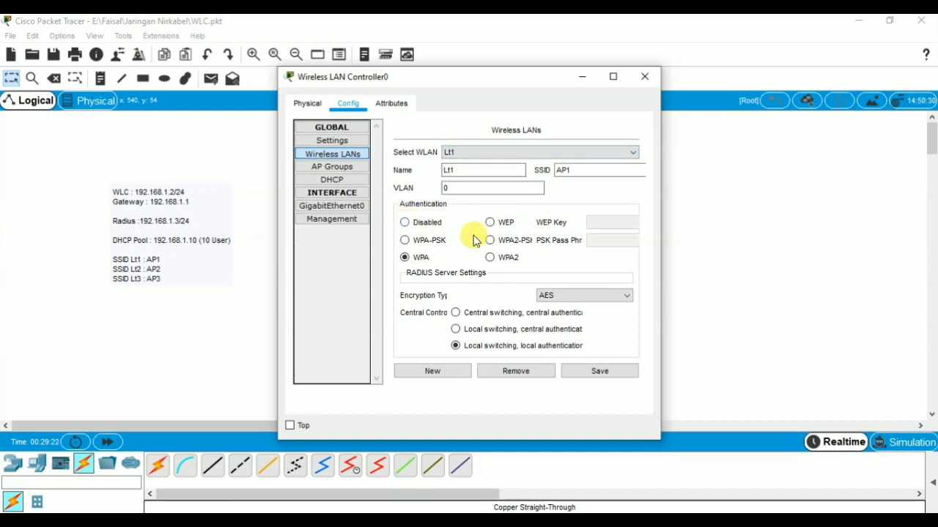
pyautogui.click(404, 241)
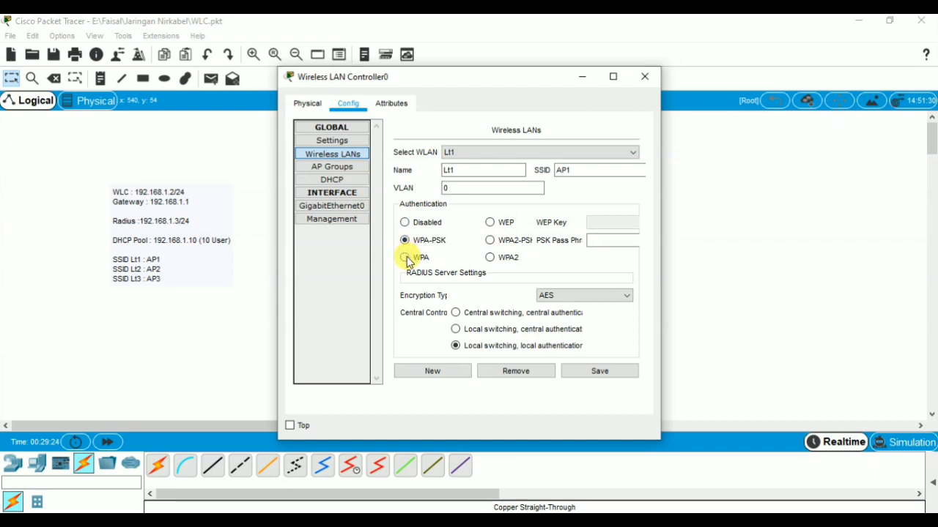
pyautogui.click(405, 258)
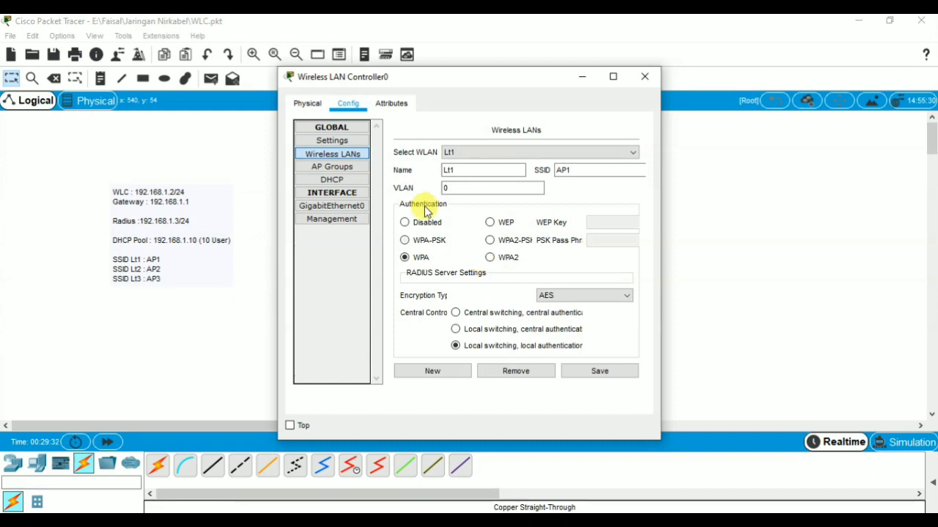
pyautogui.click(352, 167)
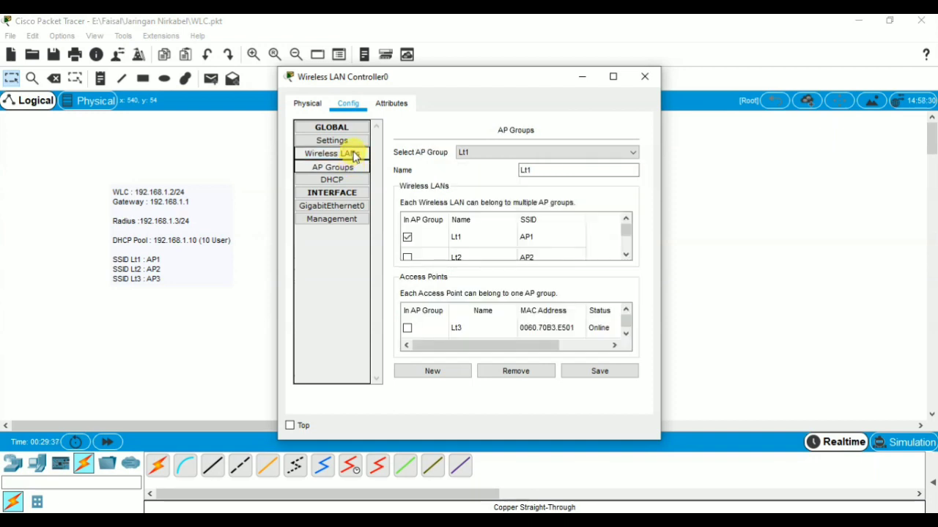
pyautogui.click(354, 156)
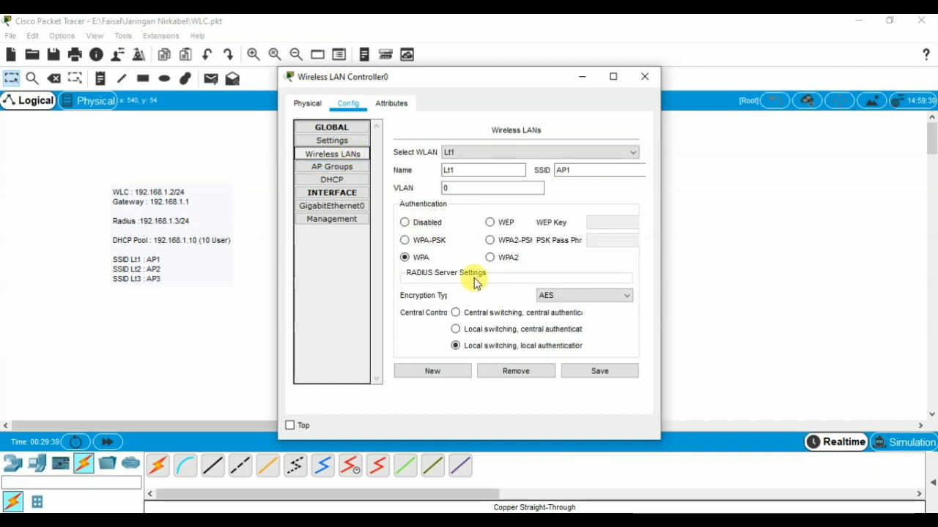
# Step: Point Lt1 to RADIUS server 192.168.1.3 with a shared secret and save
pyautogui.click(611, 78)
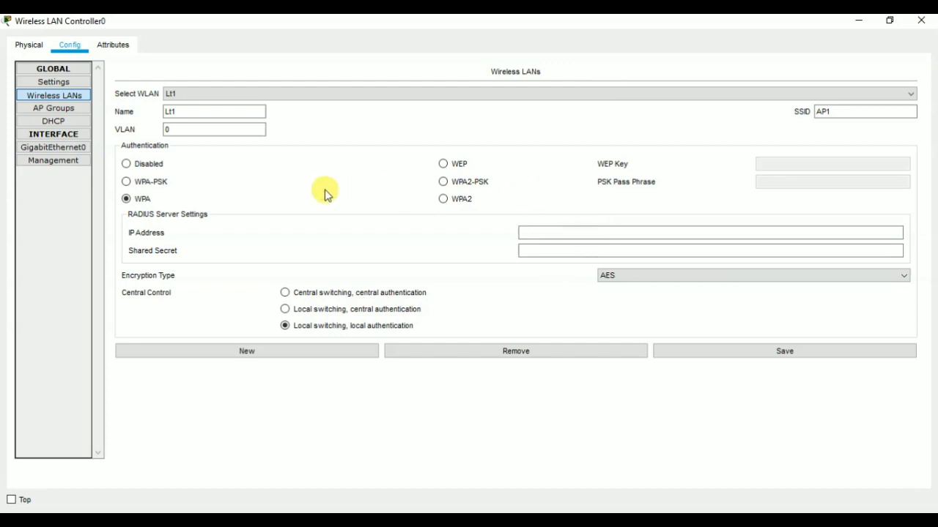
pyautogui.click(551, 231)
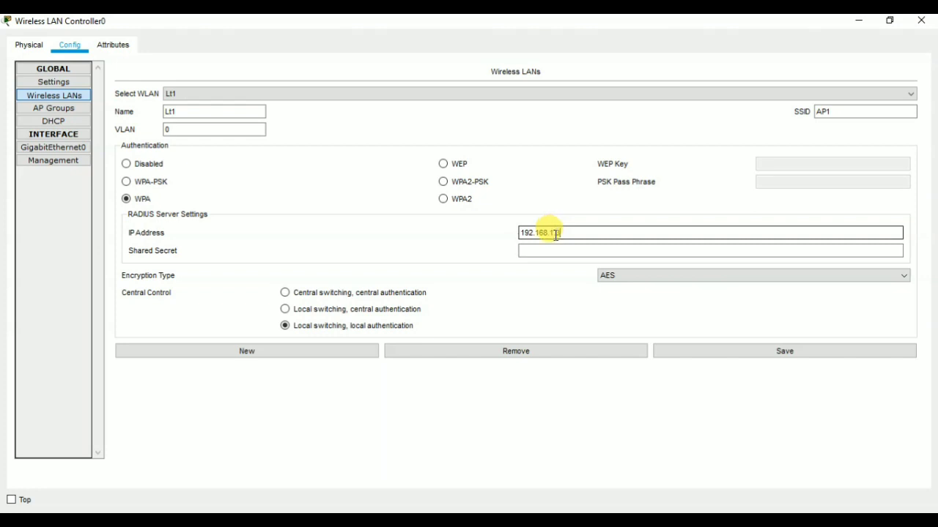
pyautogui.write('.3')
pyautogui.click(562, 249)
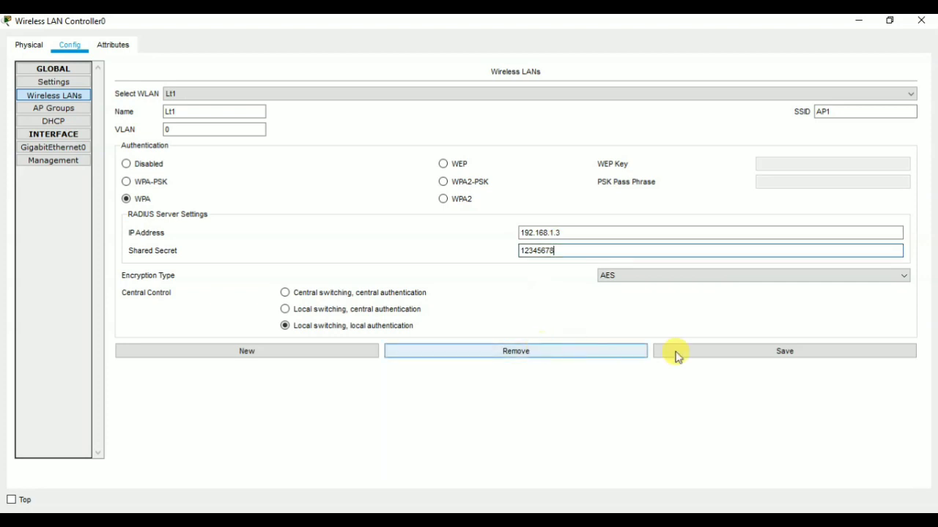
pyautogui.click(758, 355)
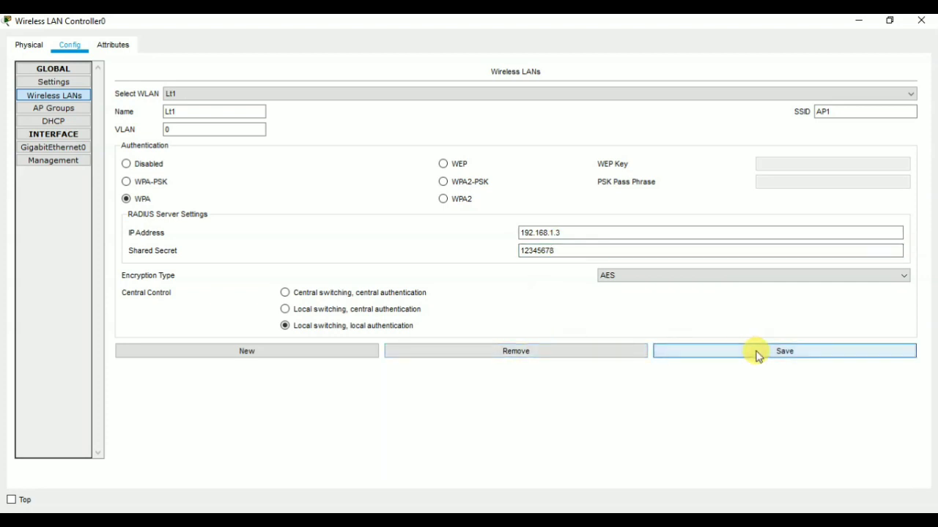
# Step: Save Lt2 with WPA, RADIUS server 192.168.1.3 and a shared secret, then load Lt3
pyautogui.click(420, 93)
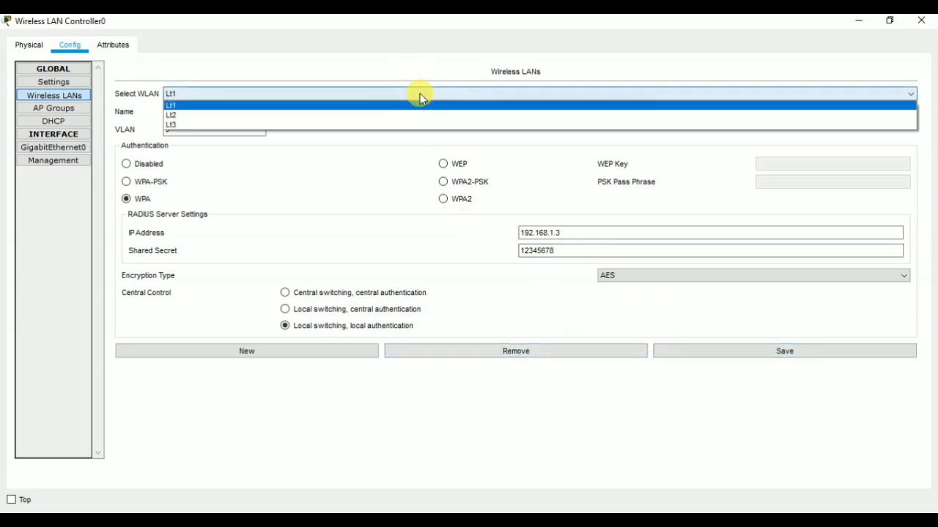
pyautogui.click(418, 116)
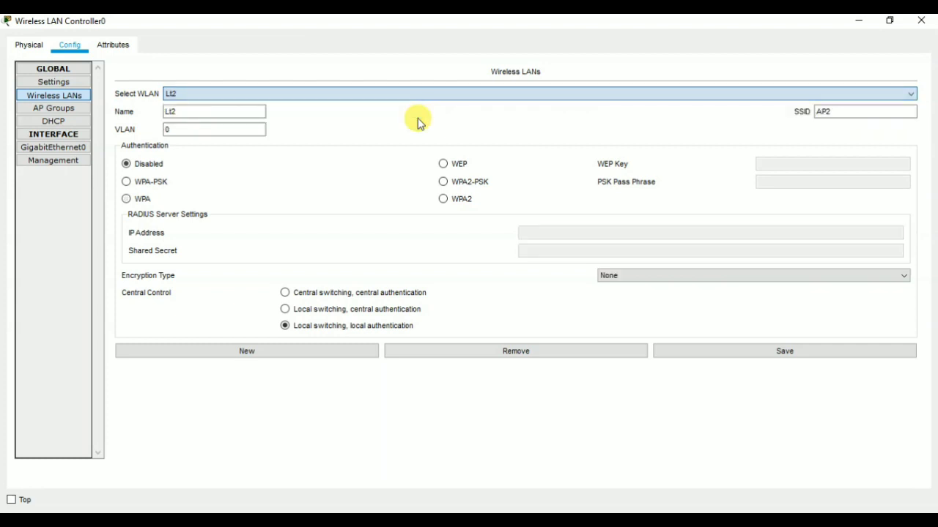
pyautogui.click(126, 199)
pyautogui.click(532, 232)
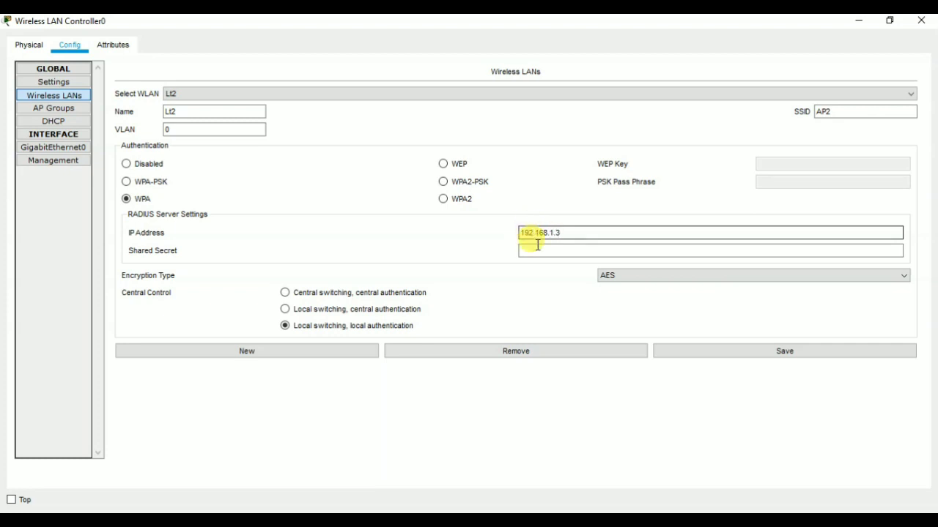
pyautogui.click(537, 249)
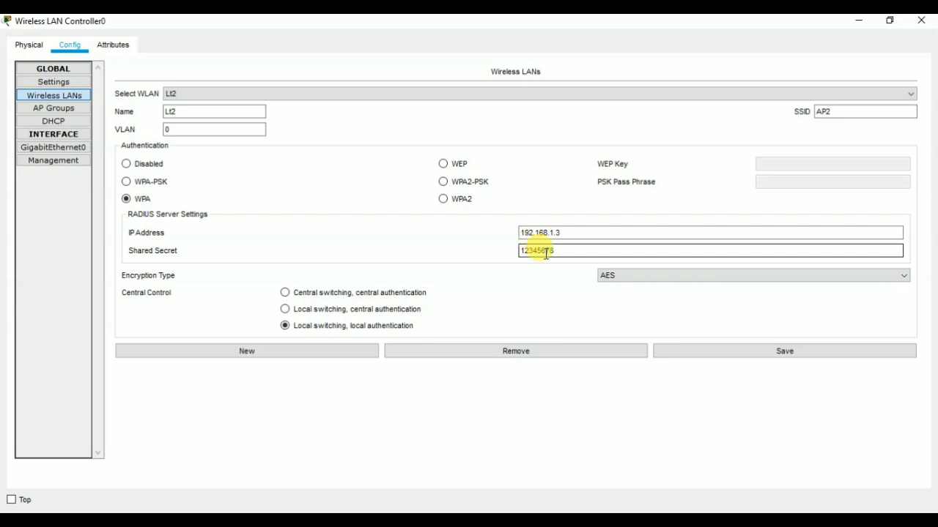
pyautogui.click(687, 357)
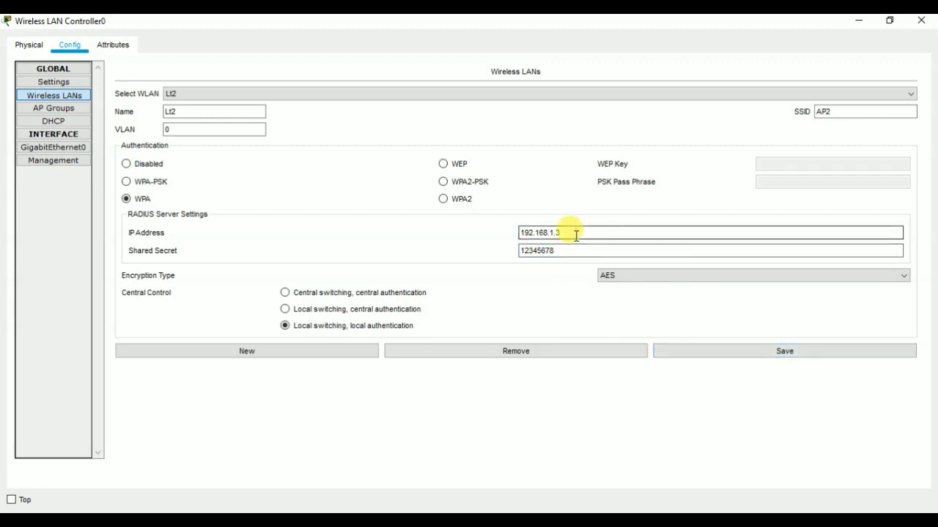
pyautogui.click(540, 101)
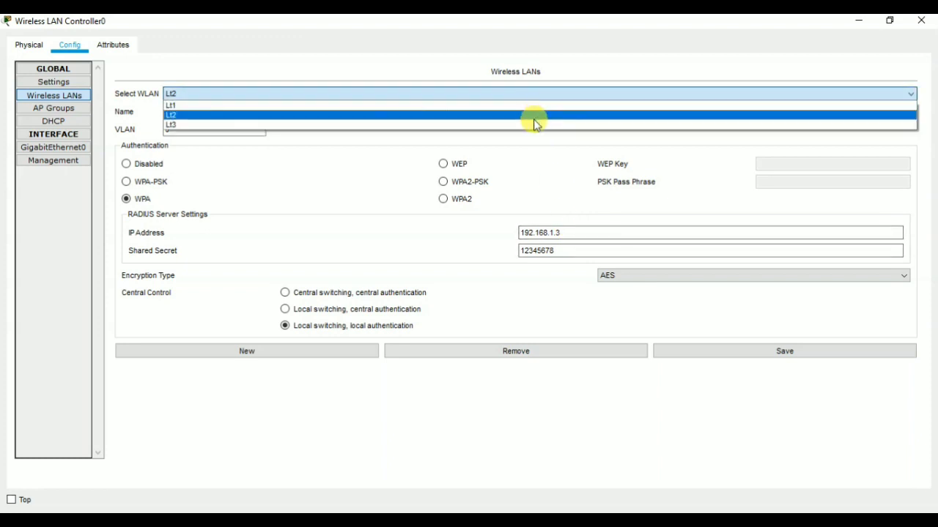
pyautogui.click(534, 124)
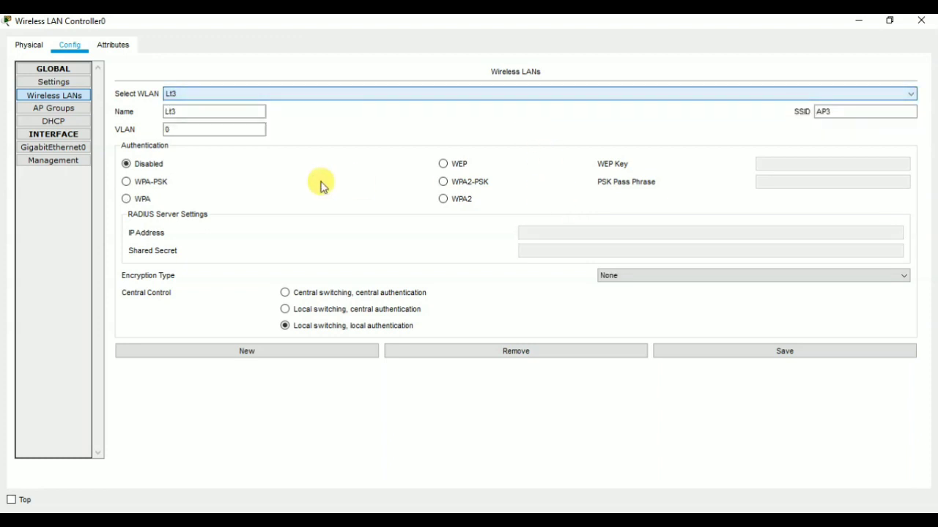
# Step: Switch WLAN Lt3 to WPA with RADIUS server 192.168.1.3 and a shared secret, and save
pyautogui.click(126, 199)
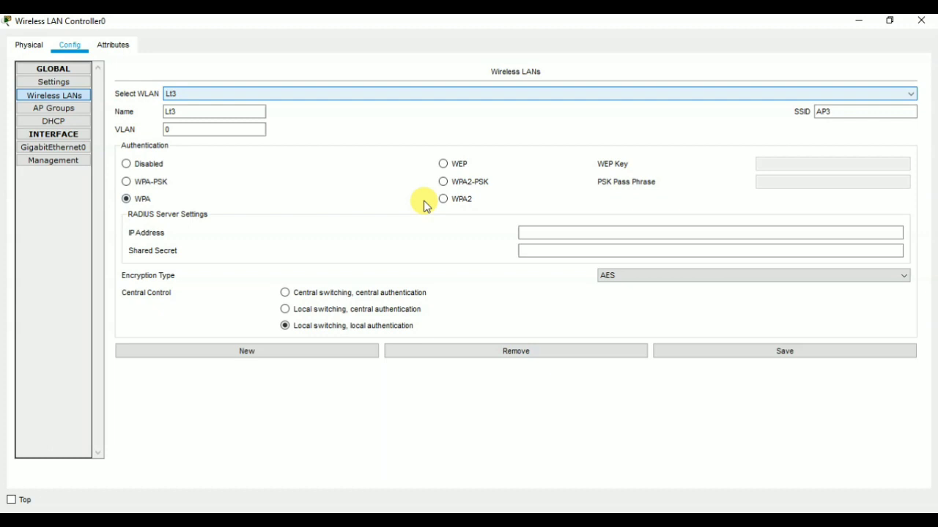
pyautogui.click(557, 232)
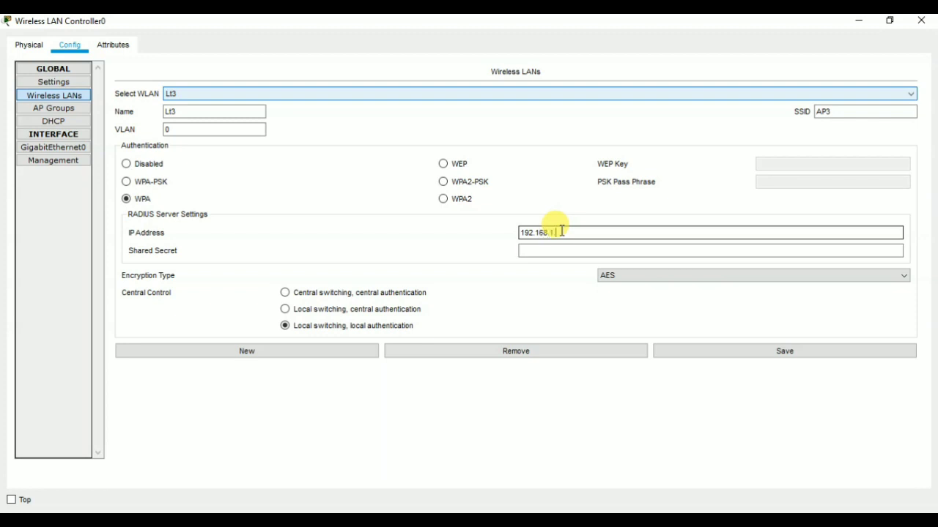
pyautogui.click(561, 250)
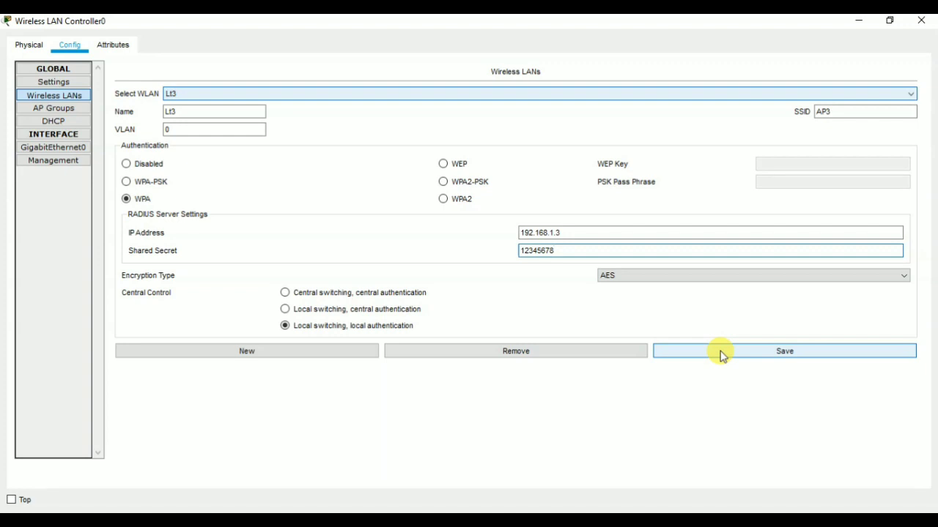
pyautogui.click(730, 357)
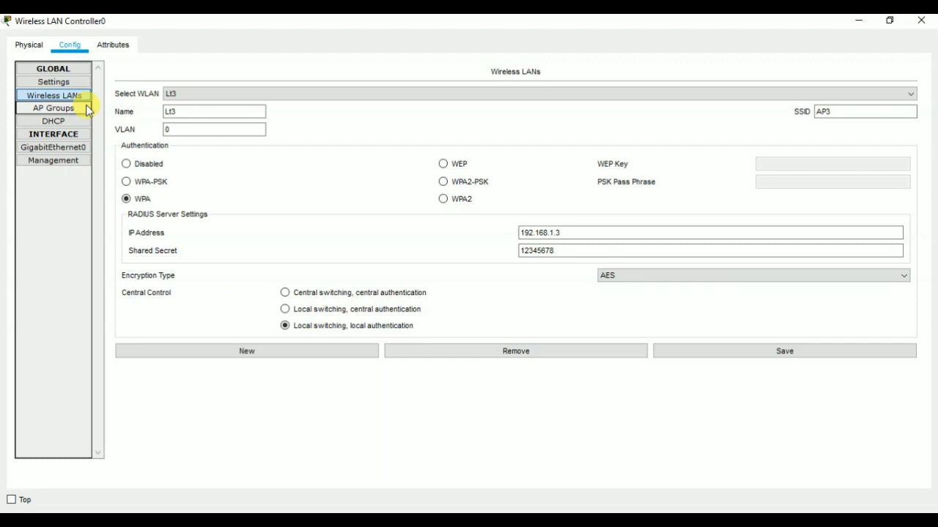
# Step: Inspect AP groups Lt2 and Lt3, confirming Lt3 holds WLAN Lt3 and access point Lt3
pyautogui.click(86, 108)
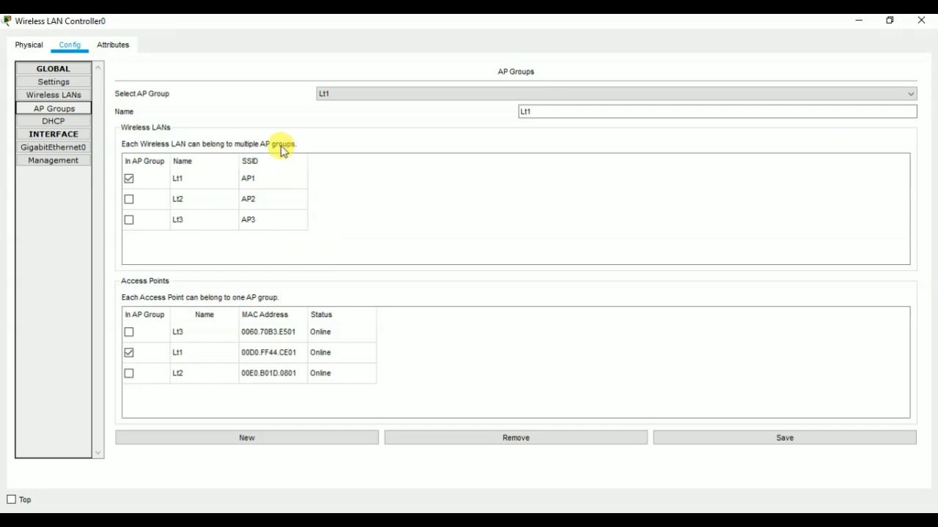
pyautogui.click(398, 94)
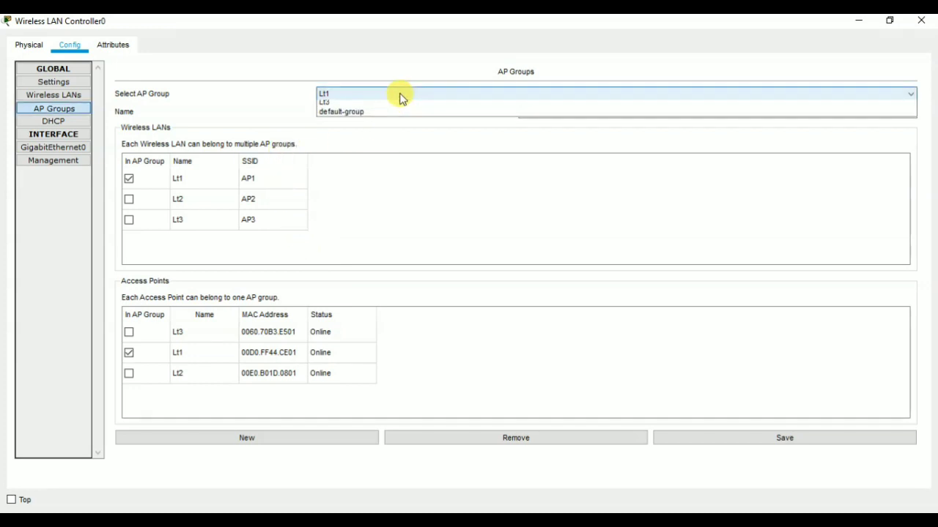
pyautogui.click(411, 116)
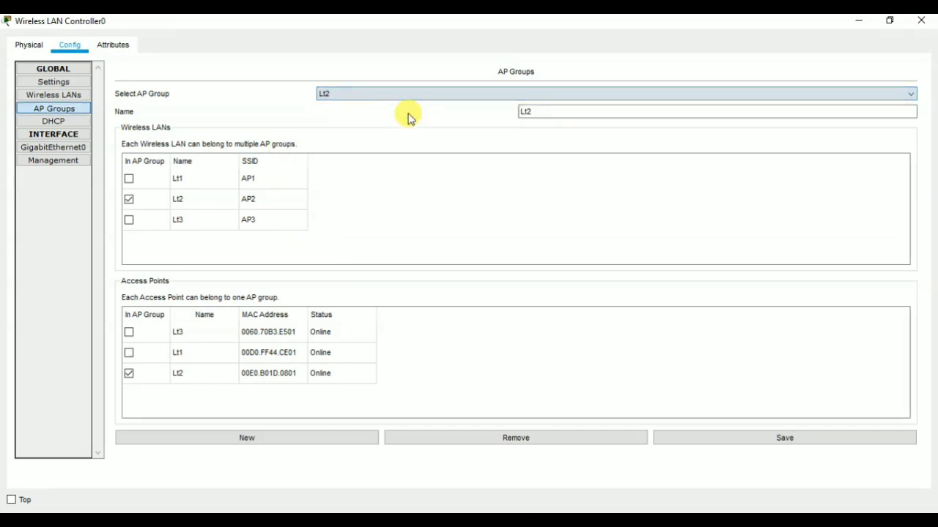
pyautogui.click(401, 99)
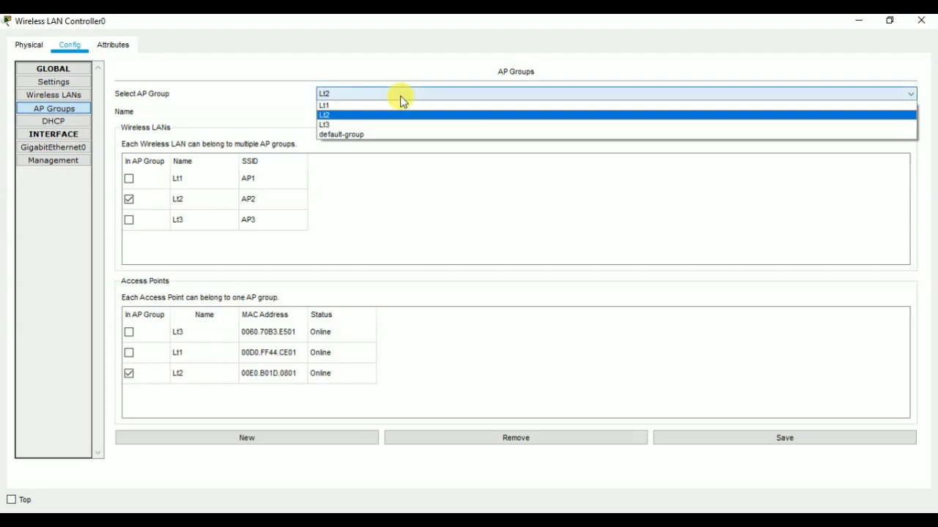
pyautogui.click(400, 126)
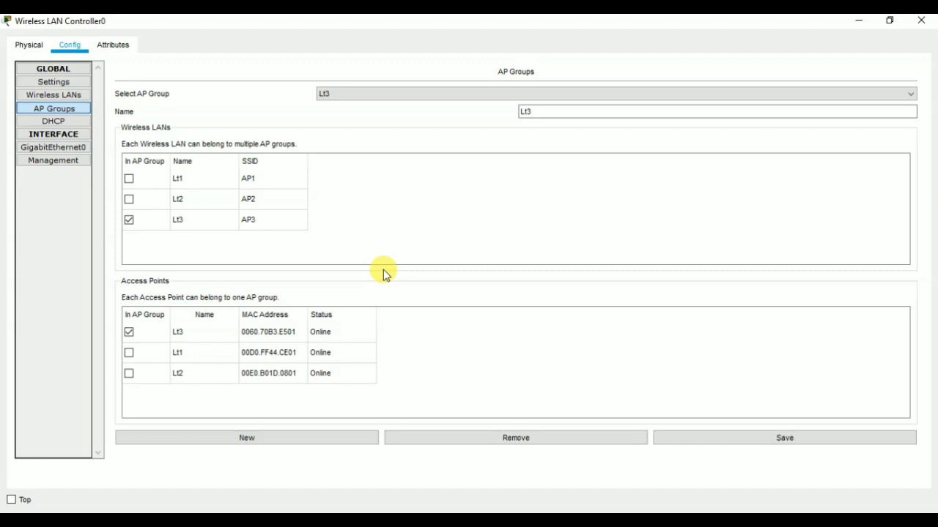
# Step: Set Tablet PC0's Wireless0 to WPA with user ID u1 and its password
pyautogui.click(920, 21)
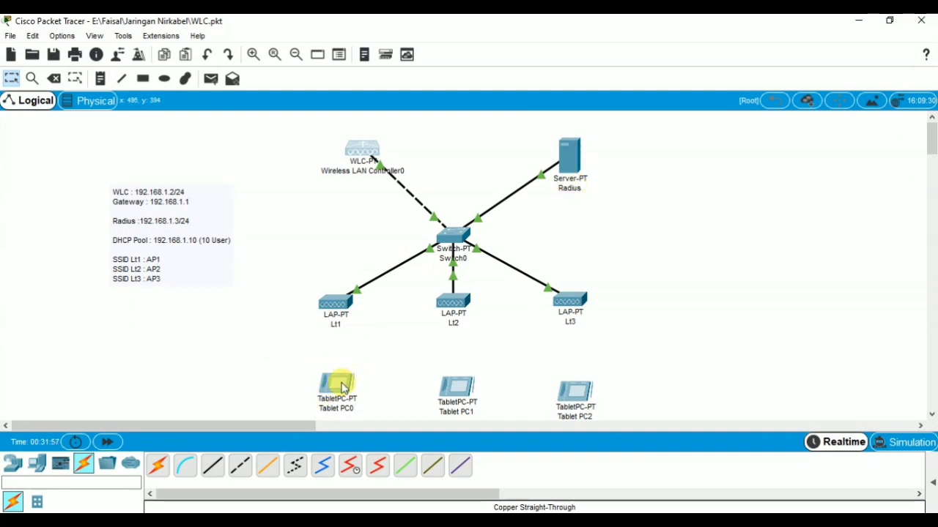
pyautogui.moveTo(342, 387)
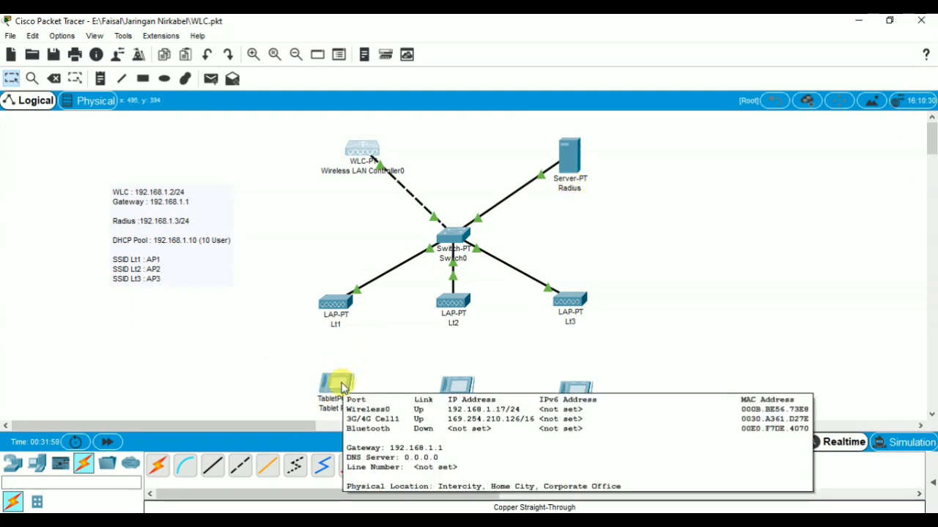
pyautogui.click(342, 387)
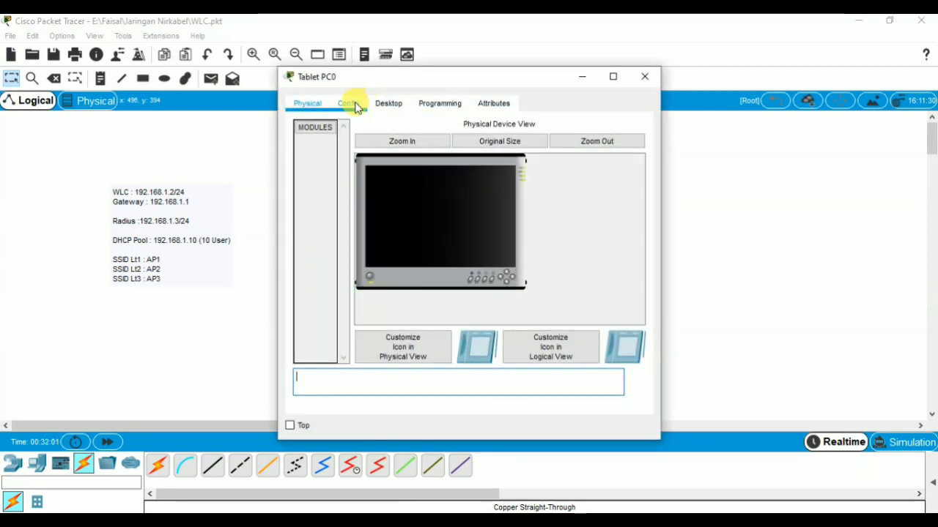
pyautogui.click(355, 106)
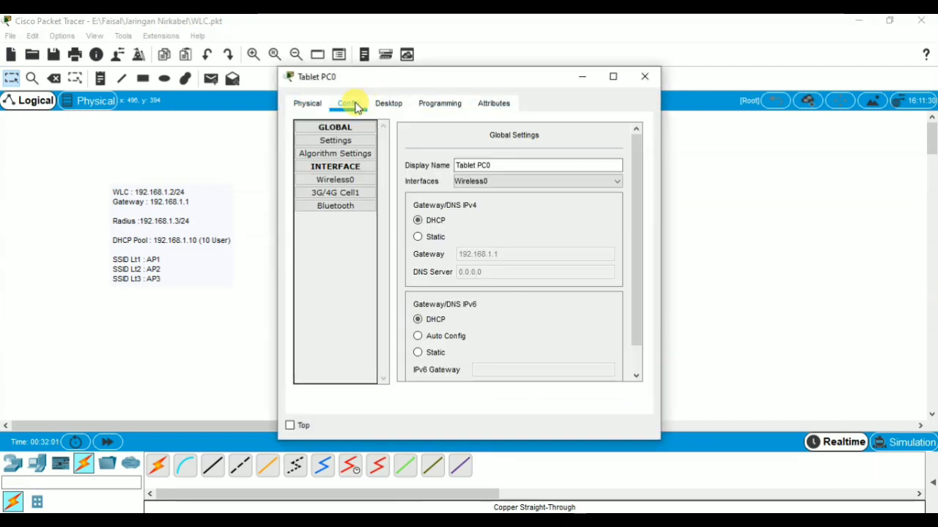
pyautogui.click(360, 181)
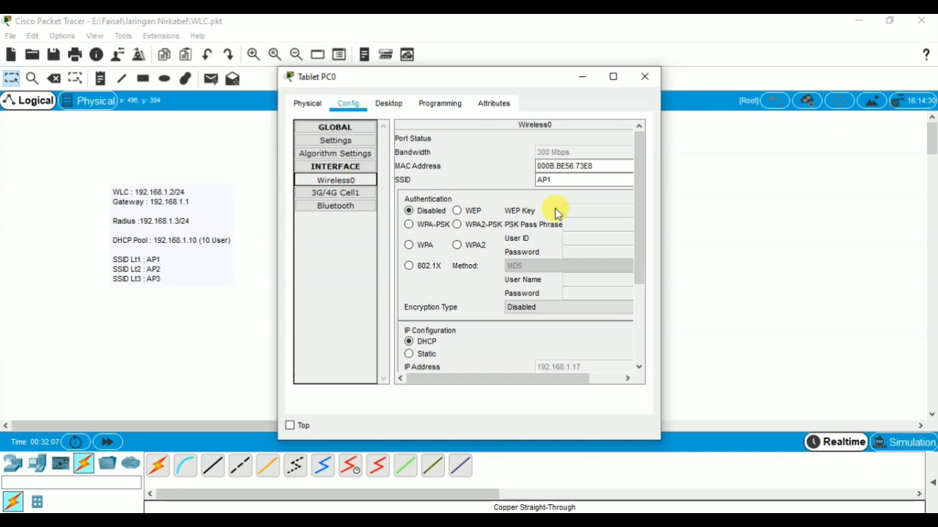
pyautogui.click(408, 247)
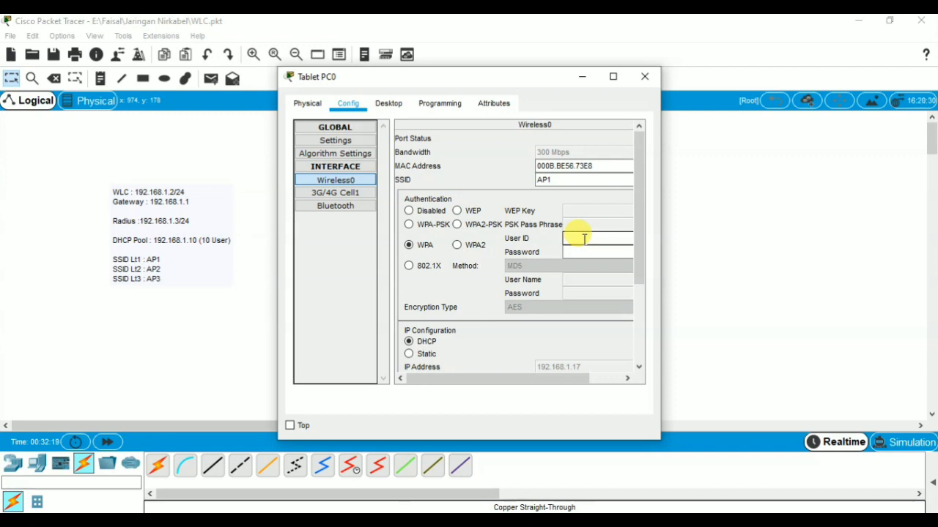
pyautogui.write('u1')
pyautogui.click(584, 254)
pyautogui.write('u1')
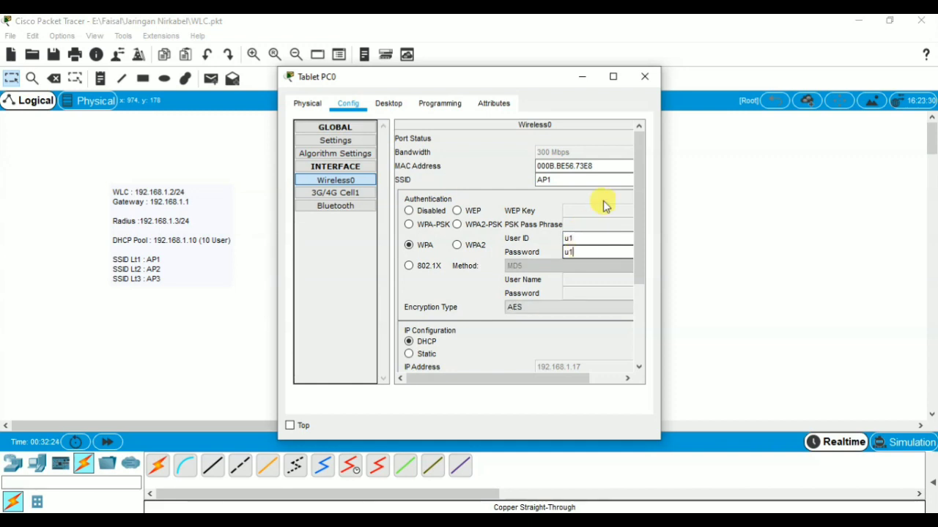
pyautogui.click(614, 76)
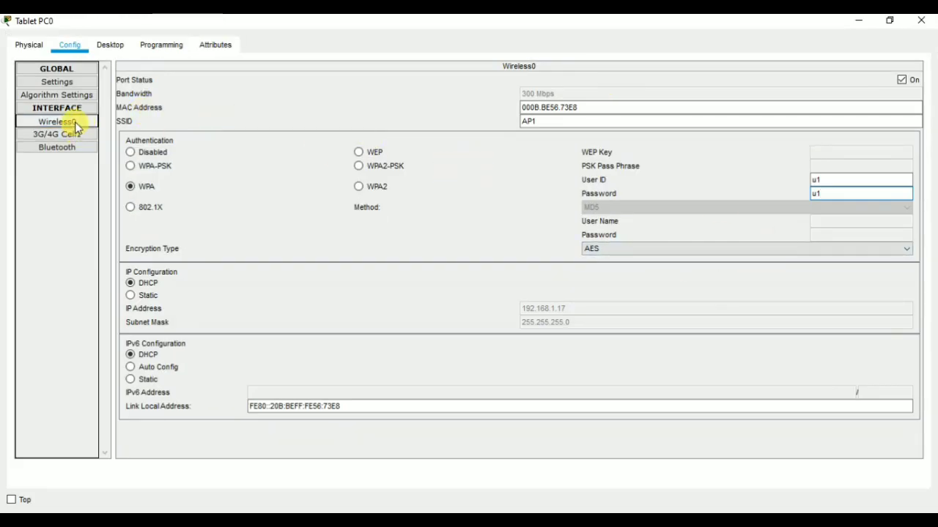
pyautogui.click(929, 21)
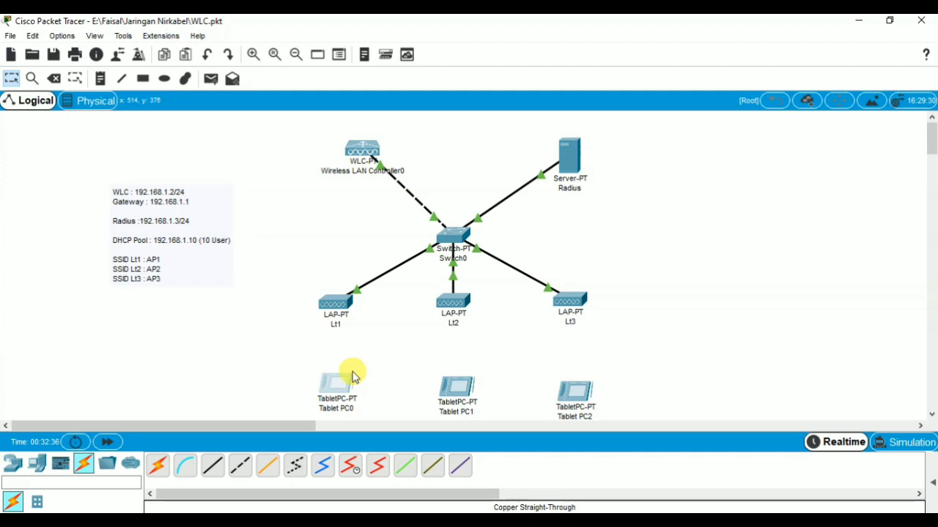
# Step: Reopen Tablet PC0's Wireless0 settings to verify the saved WPA configuration
pyautogui.moveTo(341, 388)
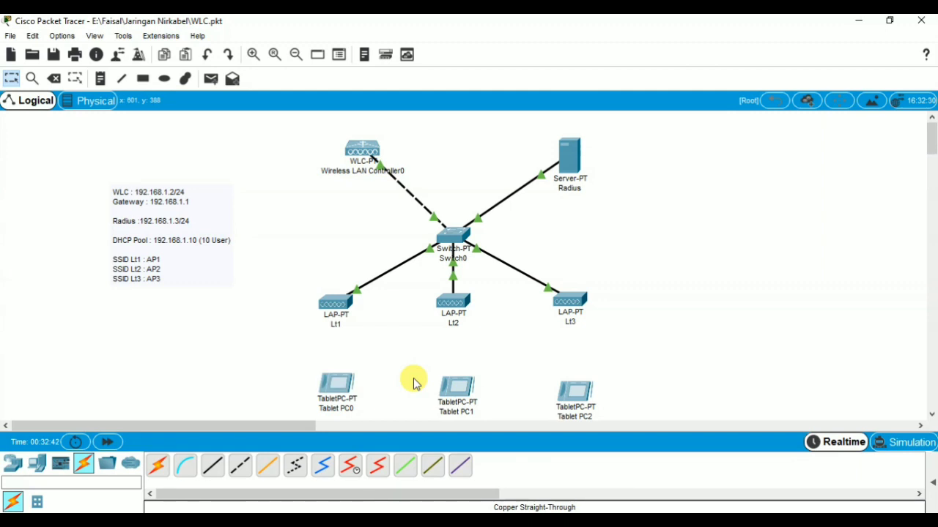
pyautogui.click(339, 385)
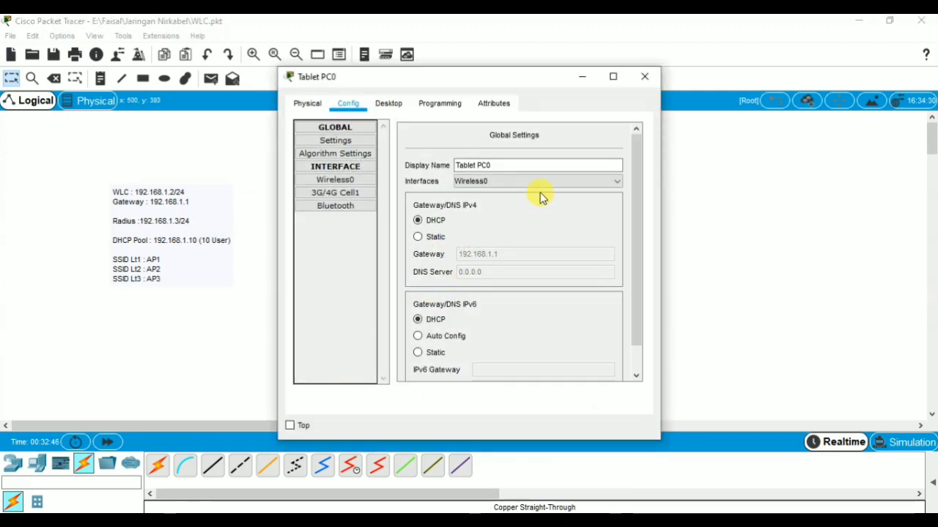
pyautogui.click(356, 181)
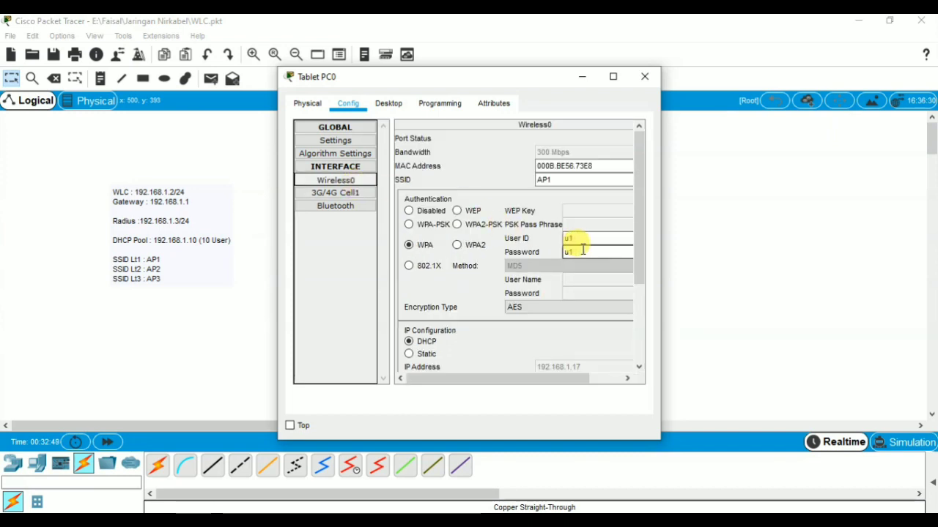
pyautogui.click(639, 78)
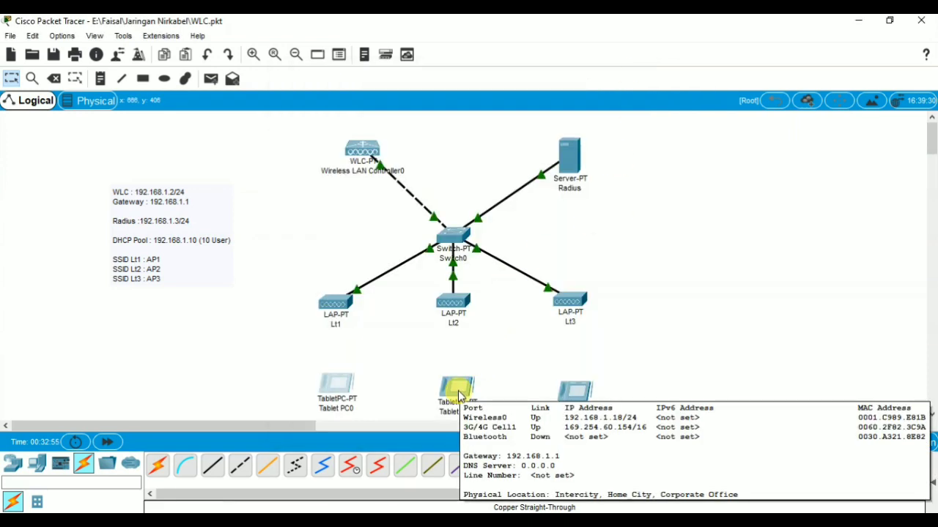
# Step: Give Tablet PC1's Wireless0 WPA authentication with user ID u2 and its password
pyautogui.click(457, 395)
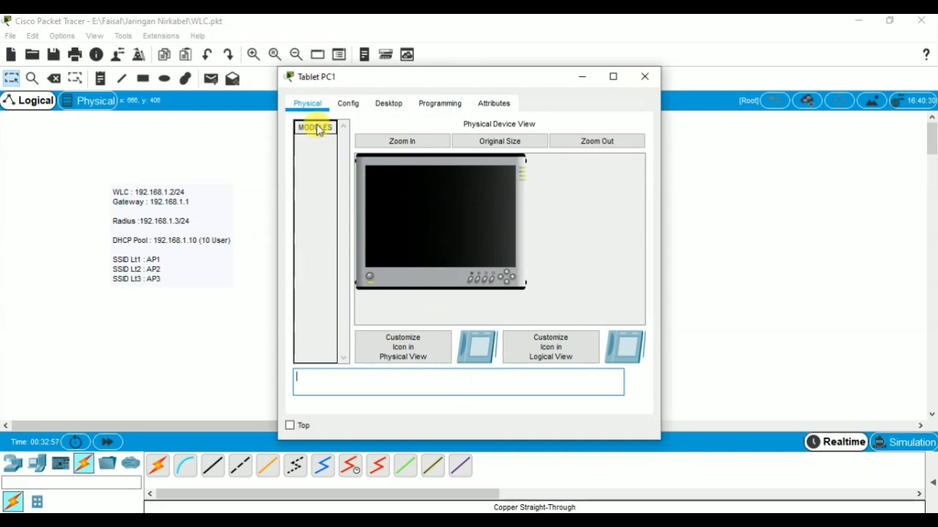
pyautogui.click(346, 104)
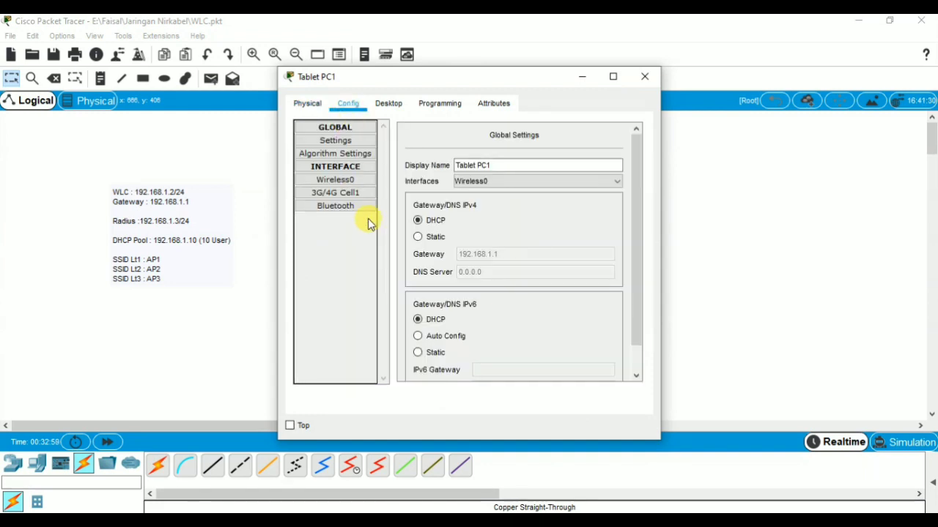
pyautogui.click(359, 181)
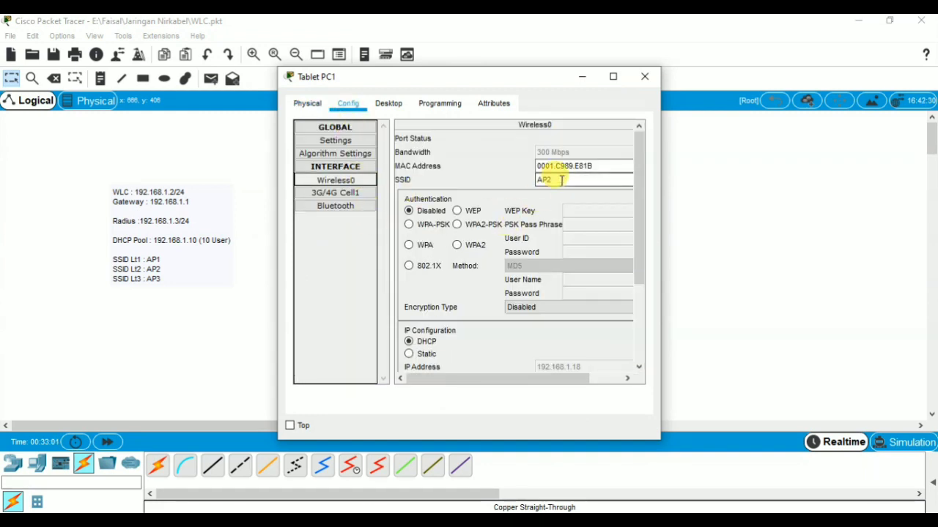
pyautogui.click(409, 244)
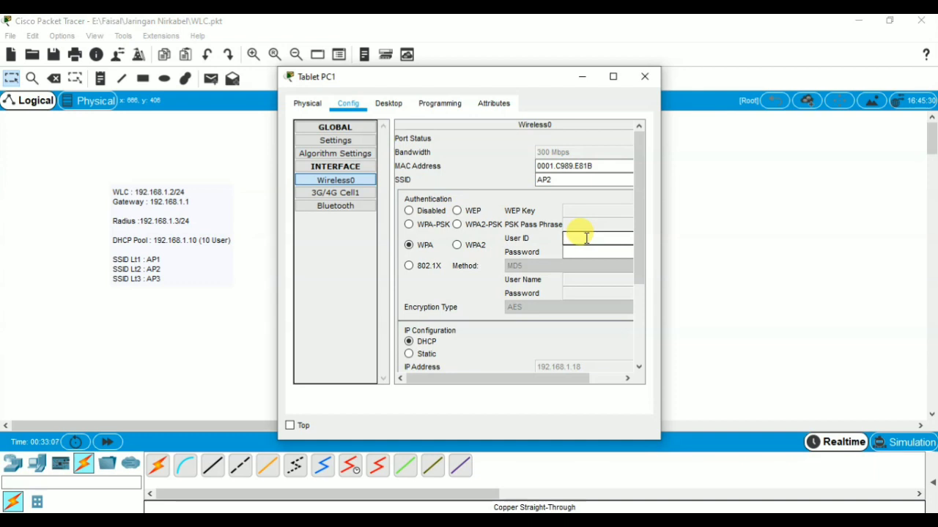
pyautogui.write('u2')
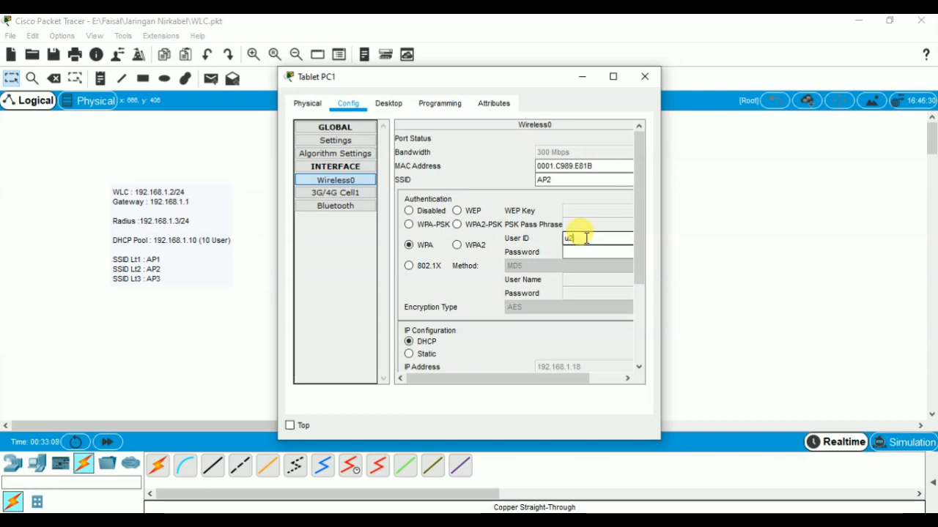
pyautogui.click(587, 252)
pyautogui.write('u2')
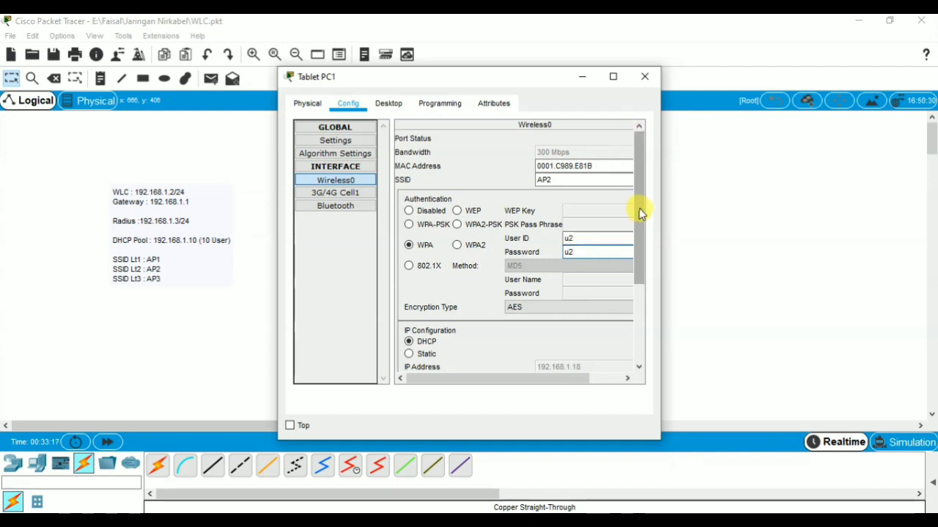
pyautogui.moveTo(639, 213); pyautogui.dragTo(642, 295)
pyautogui.click(645, 77)
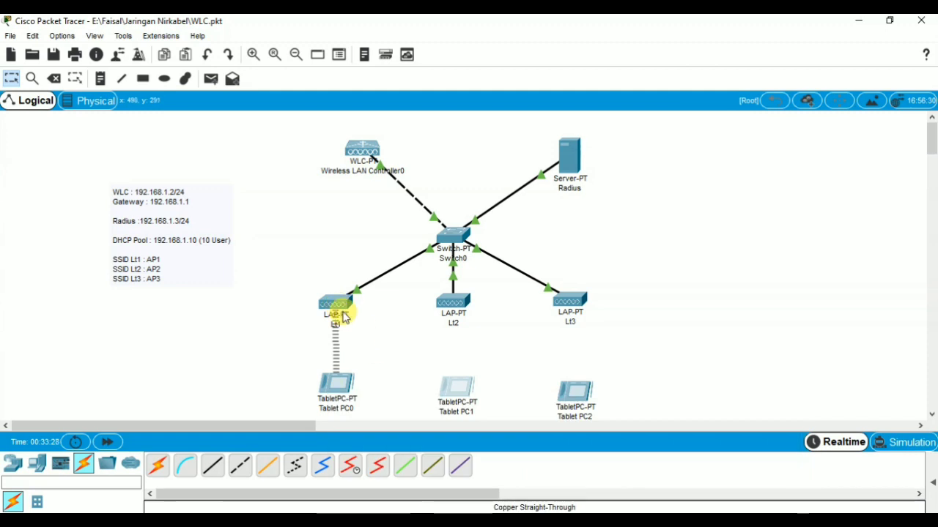
# Step: Confirm Tablet PC2's SSID AP3 and set its Wireless0 to WPA with user ID u3
pyautogui.click(574, 398)
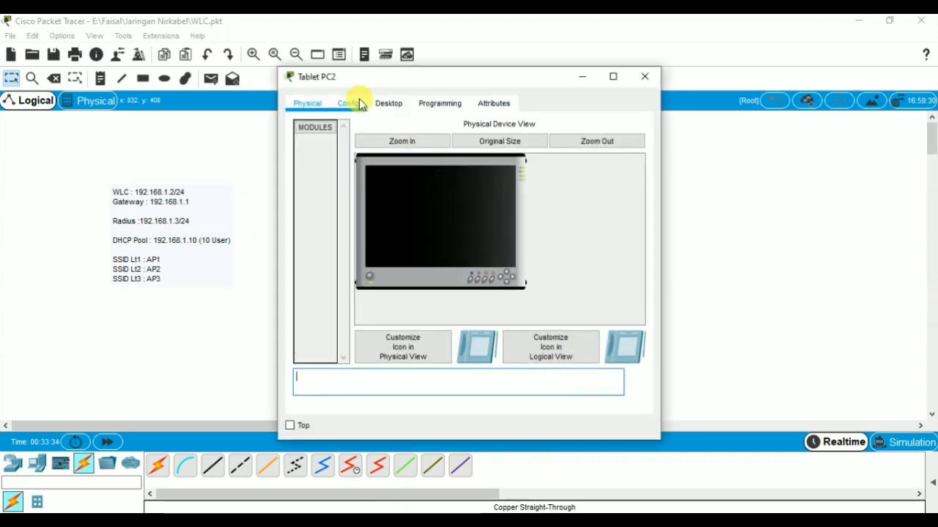
pyautogui.click(358, 103)
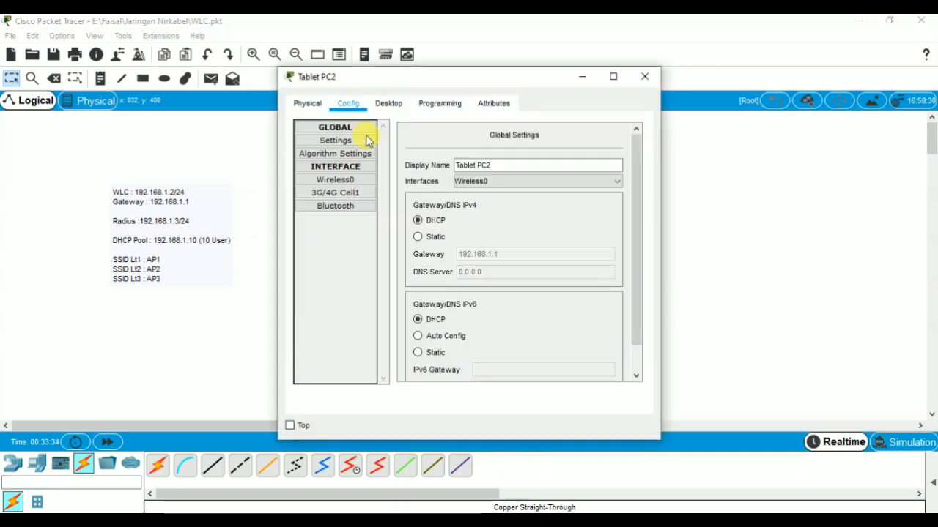
pyautogui.click(369, 181)
pyautogui.click(575, 180)
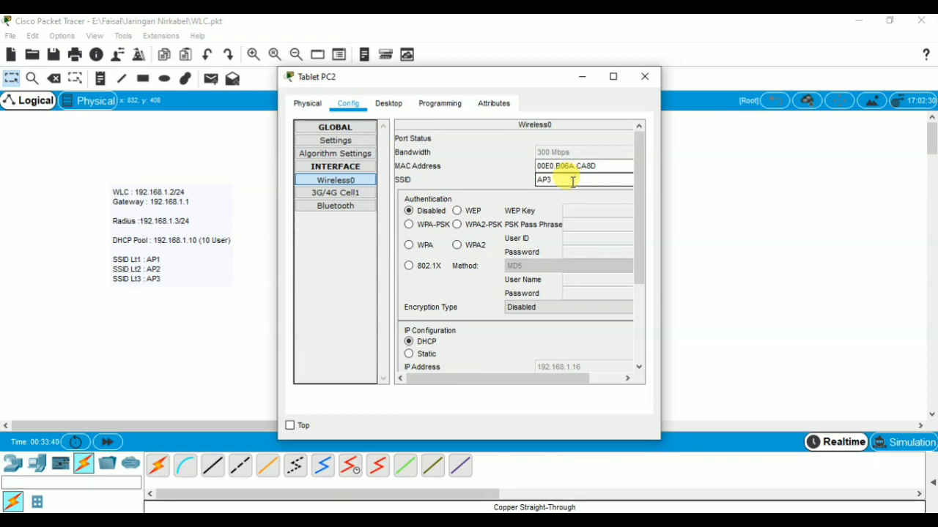
pyautogui.click(412, 249)
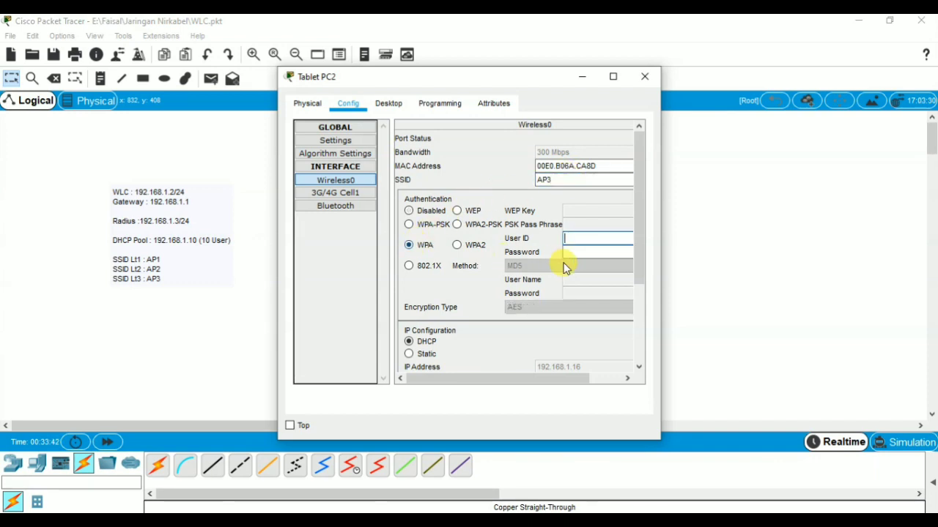
pyautogui.click(589, 238)
pyautogui.write('u3')
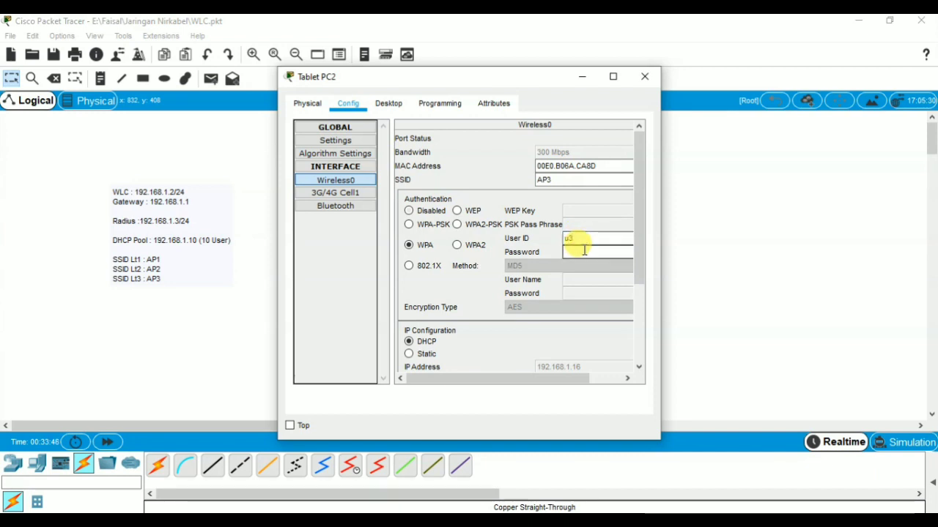
pyautogui.write('u3')
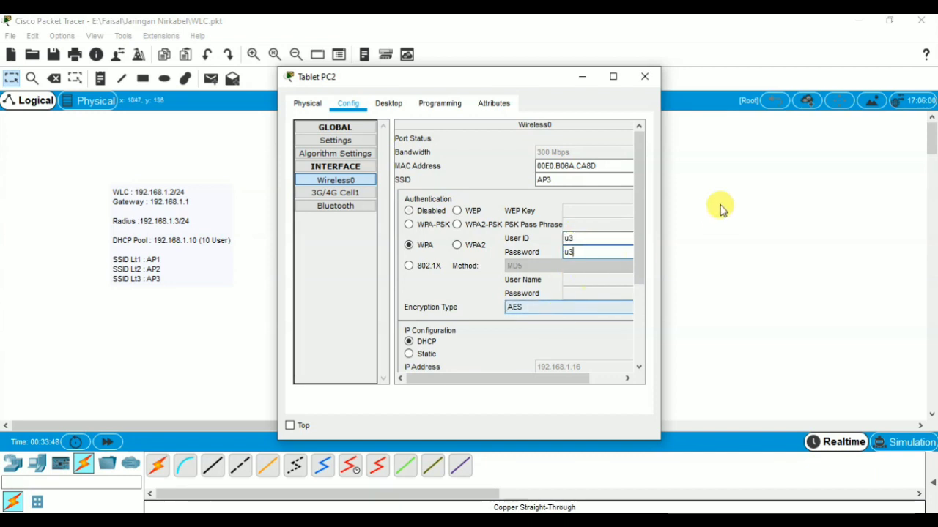
pyautogui.click(646, 76)
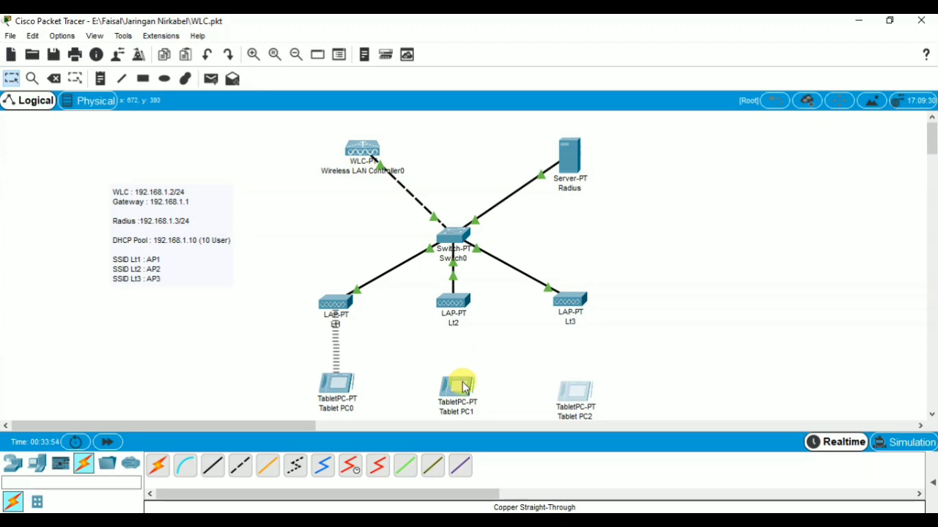
# Step: Nudge Tablets PC1 and PC2 to refresh their wireless associations and check Tablet PC1
pyautogui.moveTo(462, 382)
pyautogui.mouseDown()
pyautogui.moveTo(475, 383)
pyautogui.moveTo(457, 382)
pyautogui.mouseUp()
pyautogui.moveTo(588, 388)
pyautogui.mouseDown()
pyautogui.moveTo(597, 388)
pyautogui.moveTo(565, 389)
pyautogui.moveTo(615, 386)
pyautogui.moveTo(581, 388)
pyautogui.moveTo(584, 376)
pyautogui.moveTo(578, 385)
pyautogui.moveTo(579, 321)
pyautogui.moveTo(578, 386)
pyautogui.mouseUp()
pyautogui.click(659, 317)
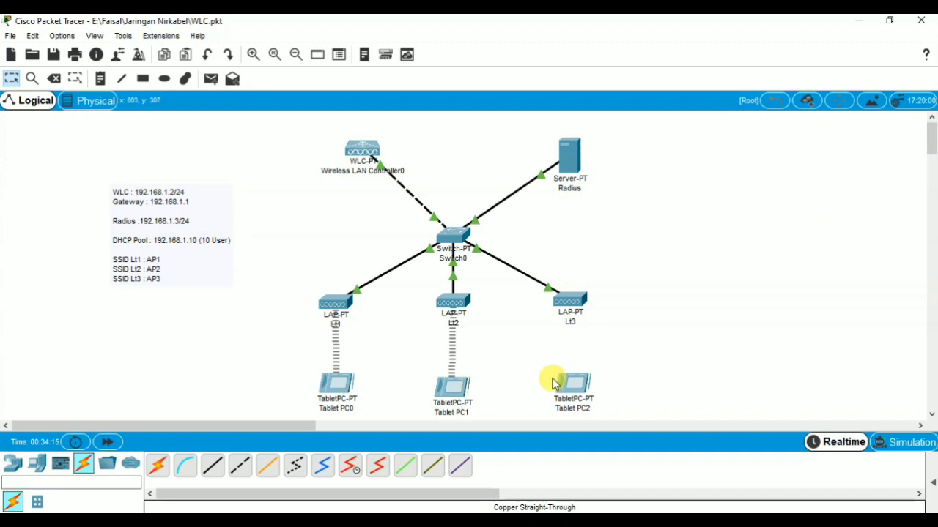
pyautogui.moveTo(562, 383)
pyautogui.mouseDown()
pyautogui.moveTo(569, 377)
pyautogui.moveTo(544, 391)
pyautogui.mouseUp()
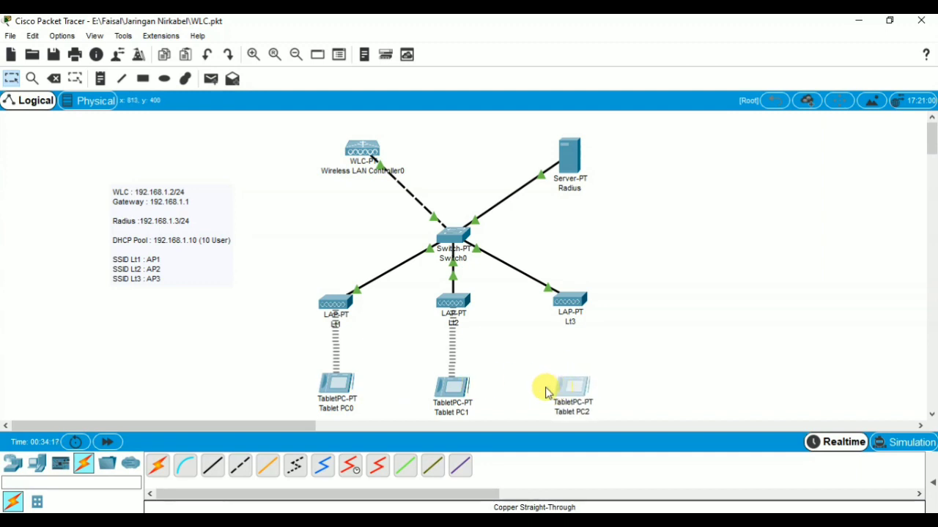
pyautogui.click(454, 388)
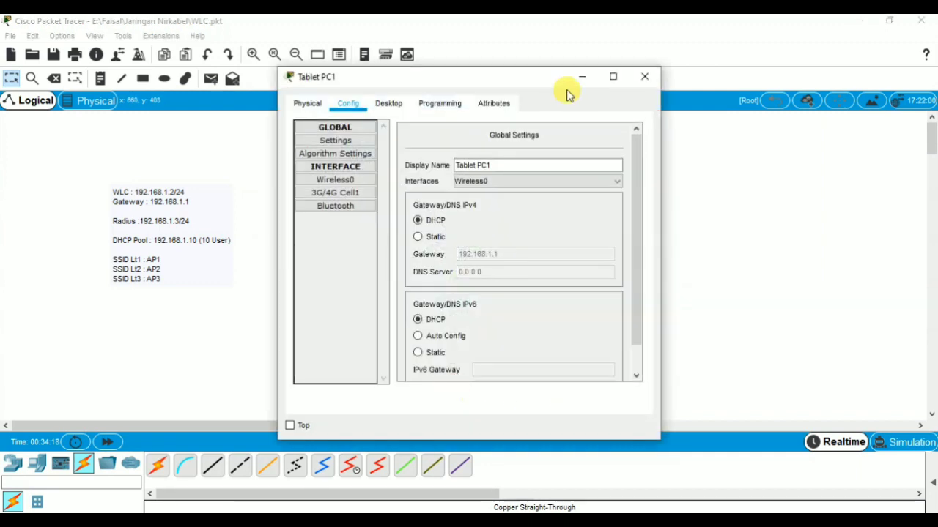
pyautogui.click(643, 75)
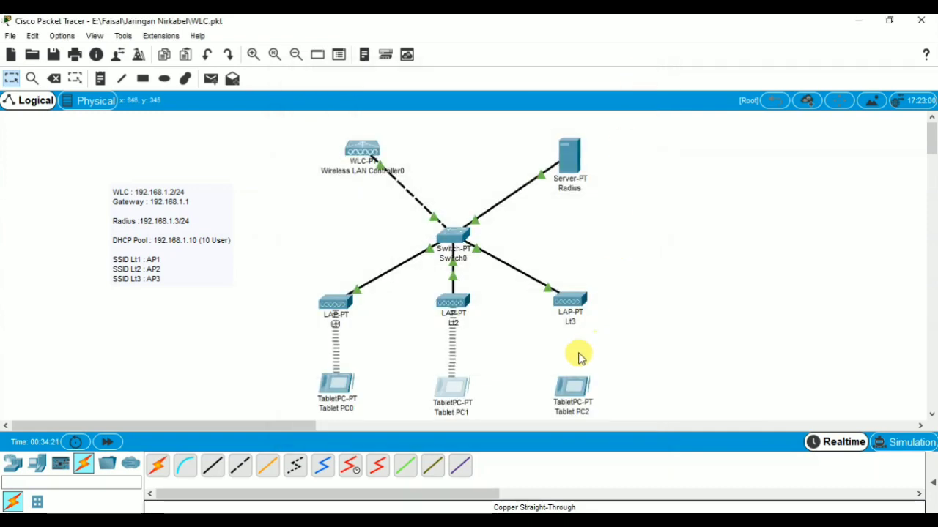
# Step: Move Tablet PC2 beside Lt3 and verify its Wireless0 settings until it links to Lt3
pyautogui.click(568, 387)
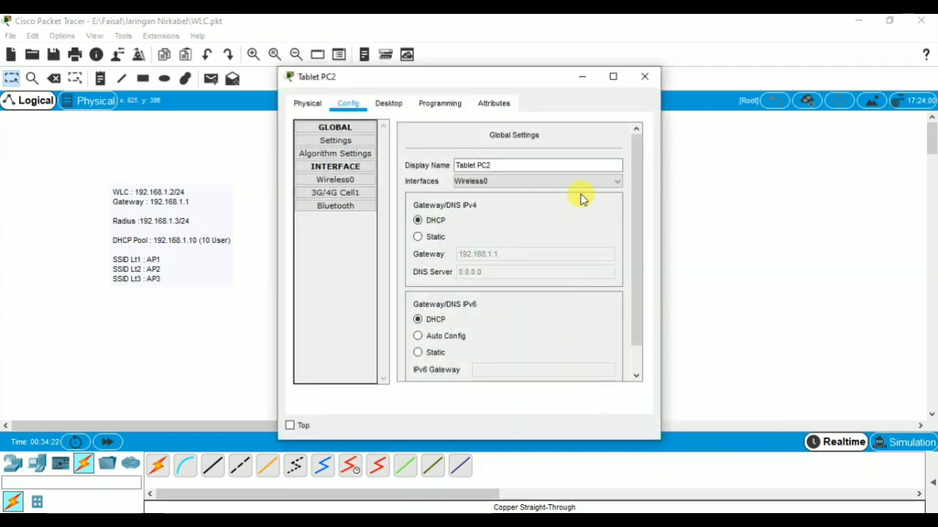
pyautogui.click(643, 79)
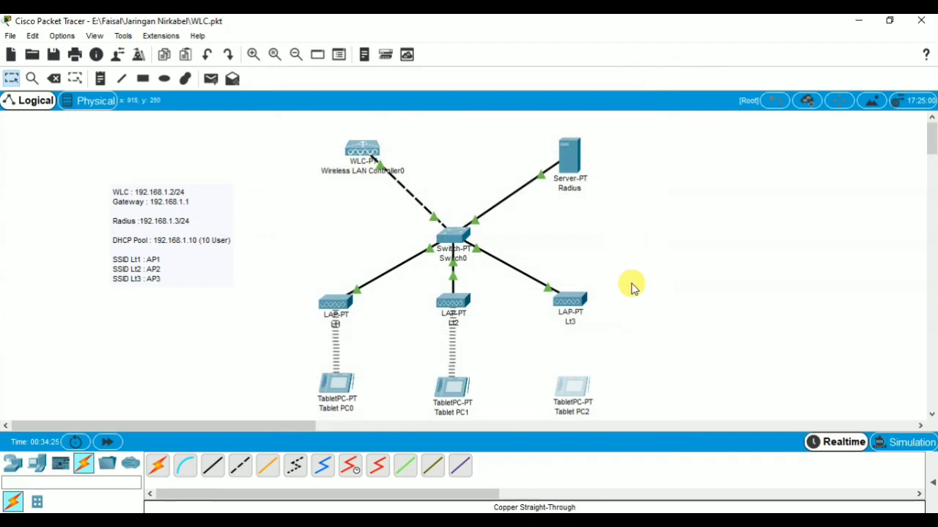
pyautogui.moveTo(572, 399)
pyautogui.mouseDown()
pyautogui.moveTo(588, 379)
pyautogui.moveTo(572, 399)
pyautogui.mouseUp()
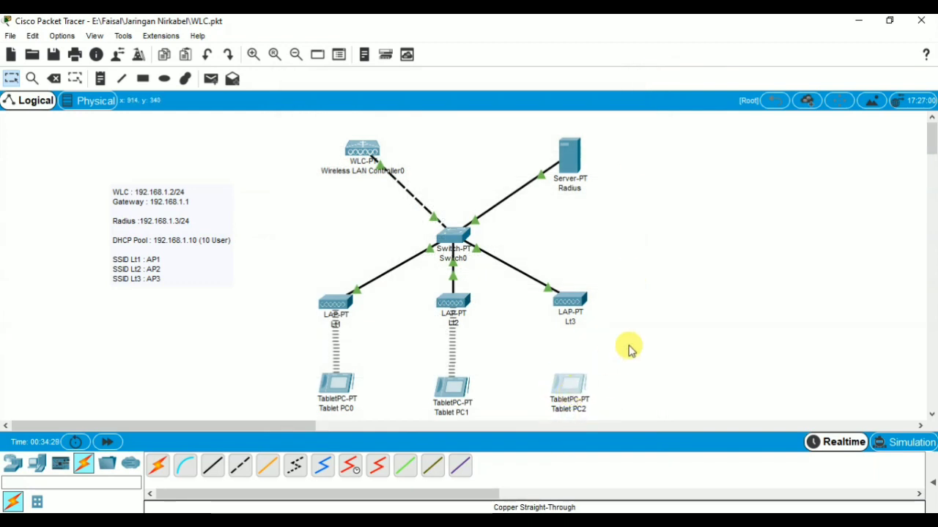
pyautogui.click(574, 308)
pyautogui.moveTo(574, 308)
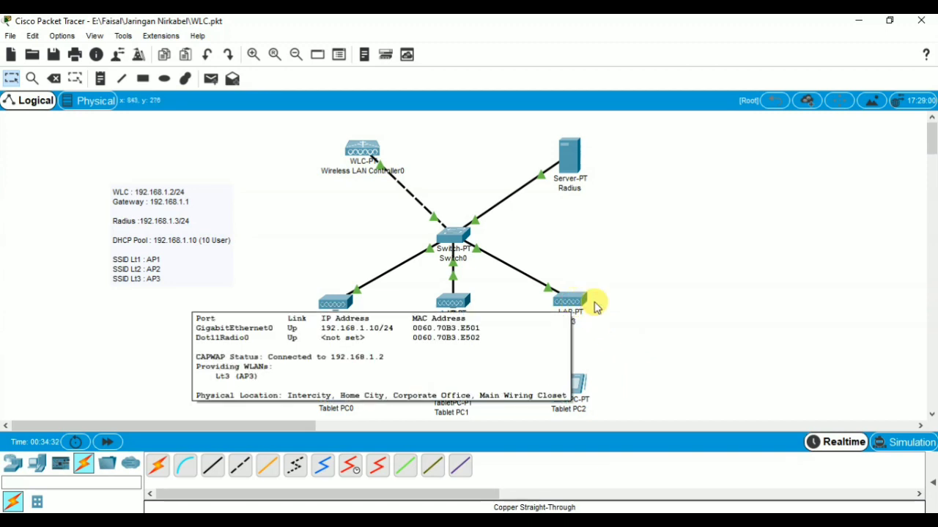
pyautogui.click(576, 387)
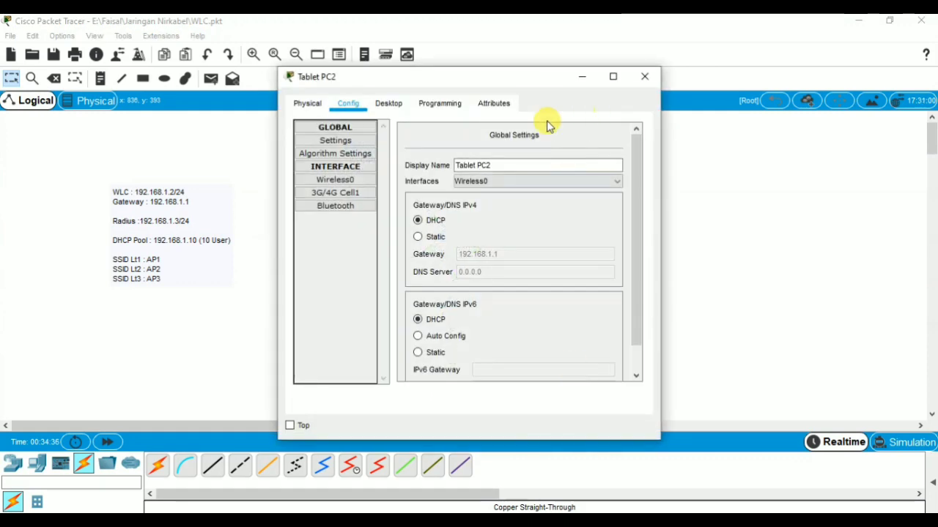
pyautogui.click(370, 181)
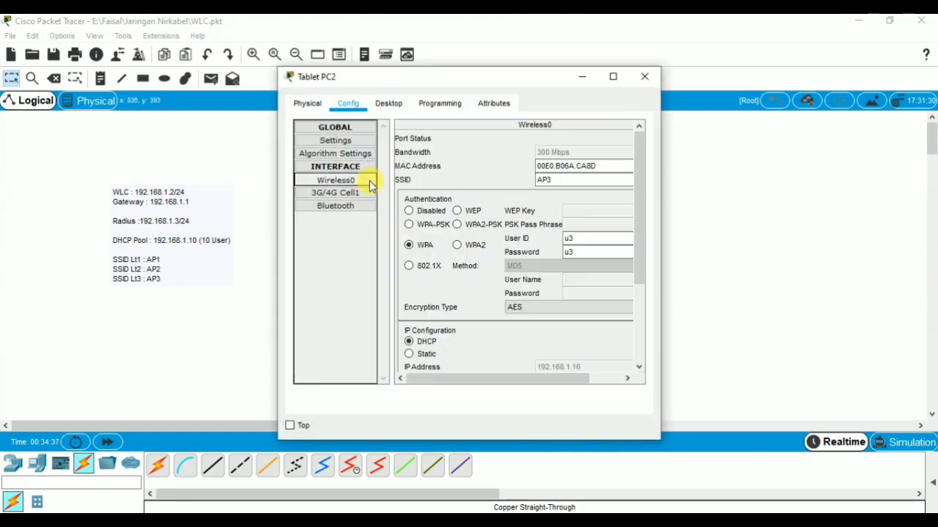
pyautogui.click(645, 77)
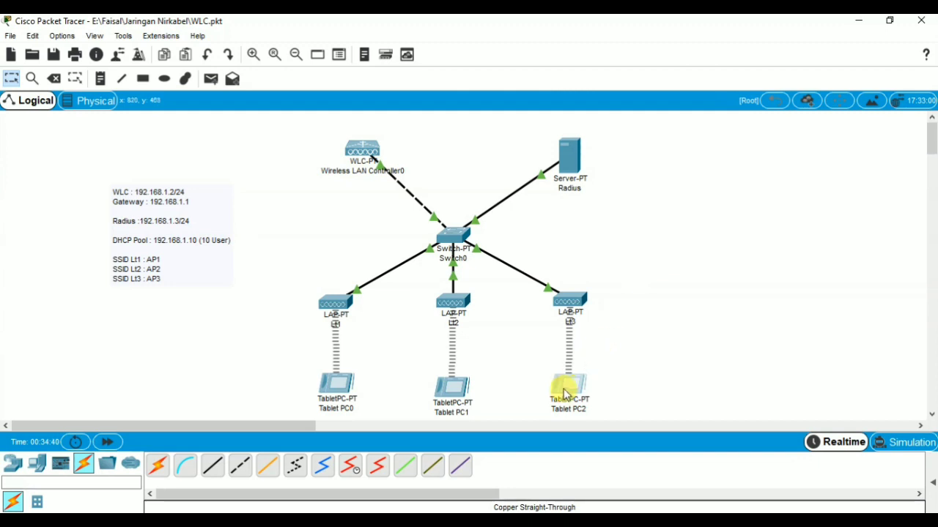
pyautogui.moveTo(564, 395); pyautogui.dragTo(570, 394)
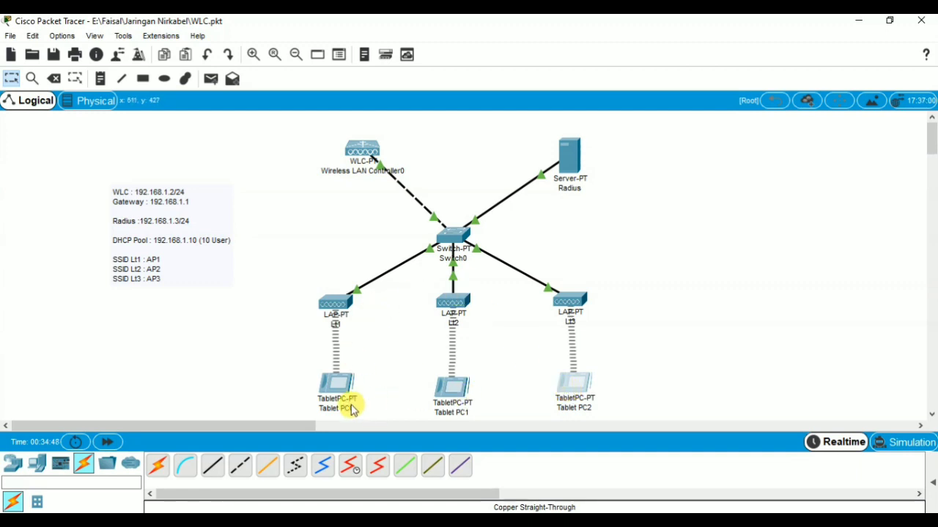
pyautogui.moveTo(343, 394)
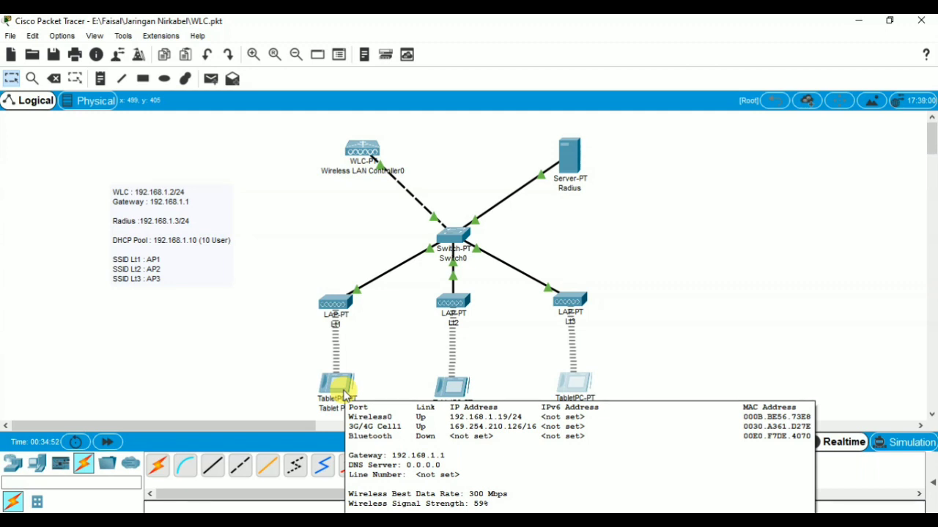
pyautogui.moveTo(448, 395)
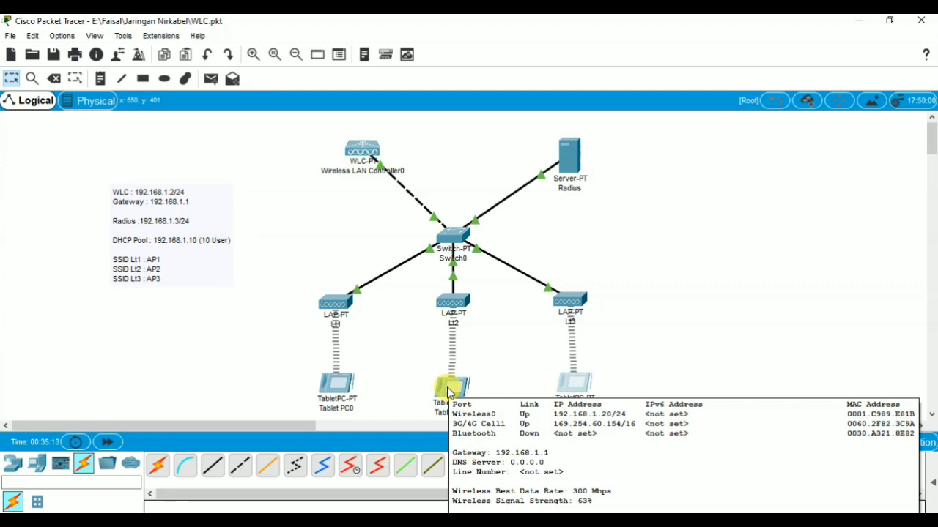
pyautogui.moveTo(562, 385)
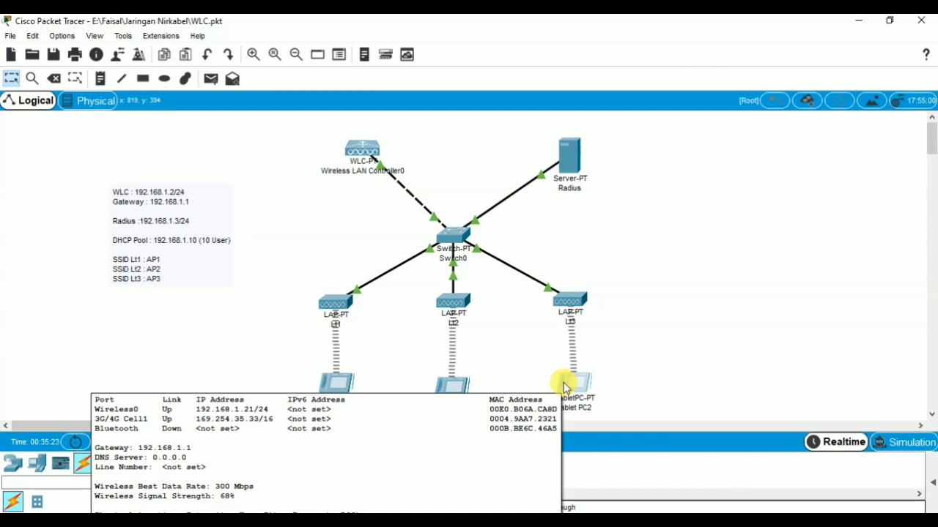
# Step: Ping 192.168.1.20 from Tablet PC0's Command Prompt
pyautogui.click(334, 382)
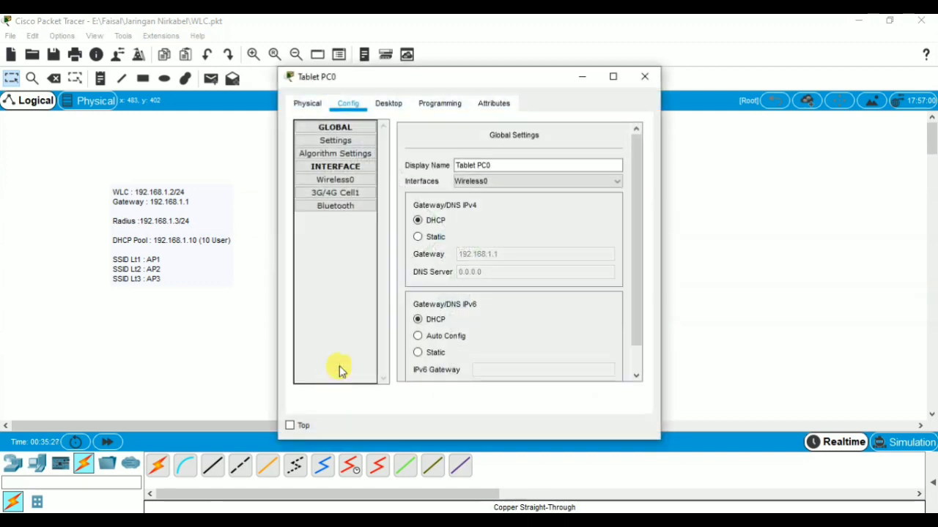
pyautogui.click(390, 103)
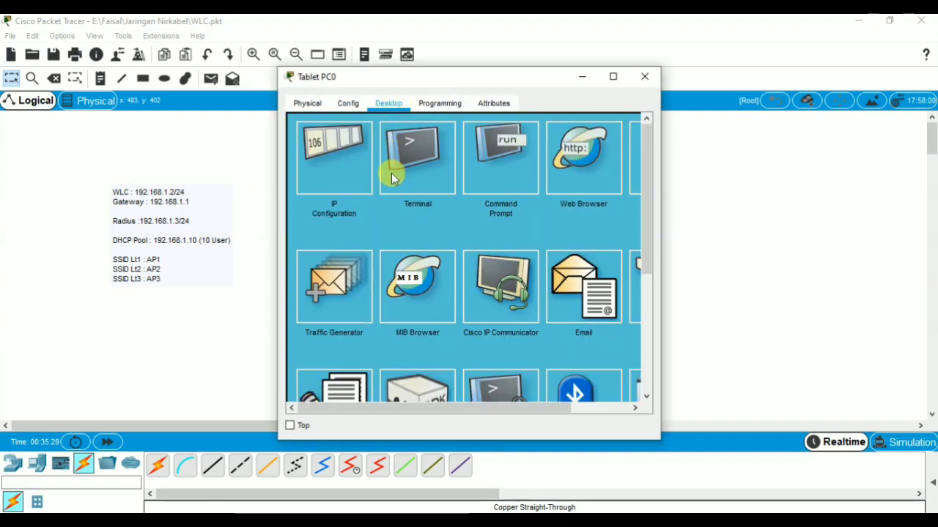
pyautogui.click(471, 178)
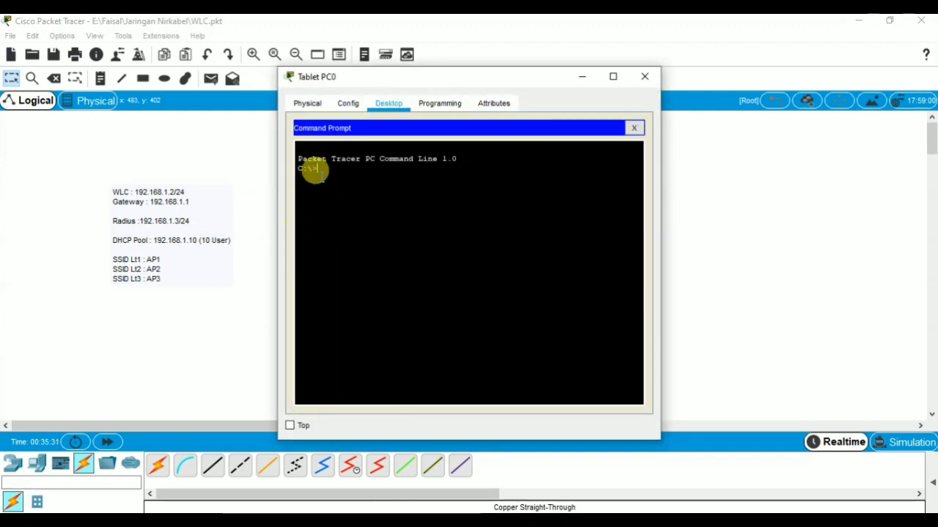
pyautogui.write('ping 192.168')
pyautogui.write('.168.')
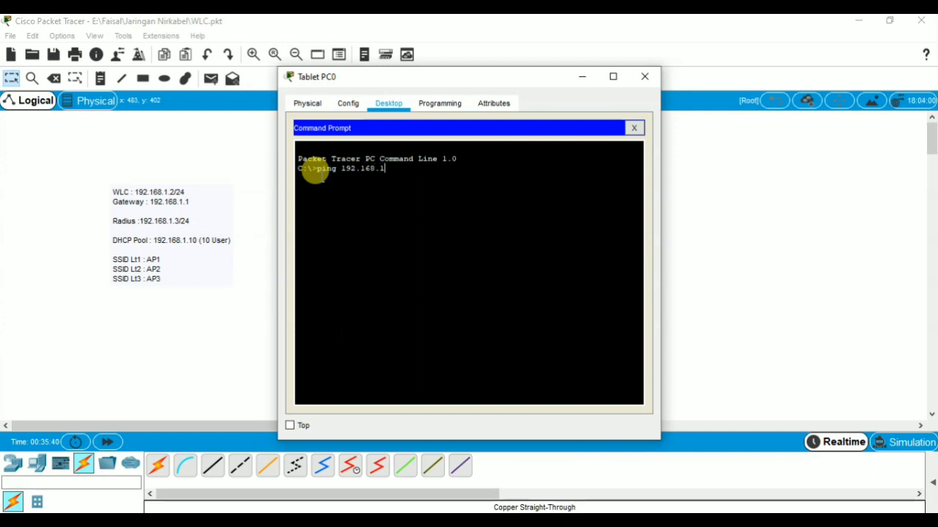
pyautogui.write('1.20')
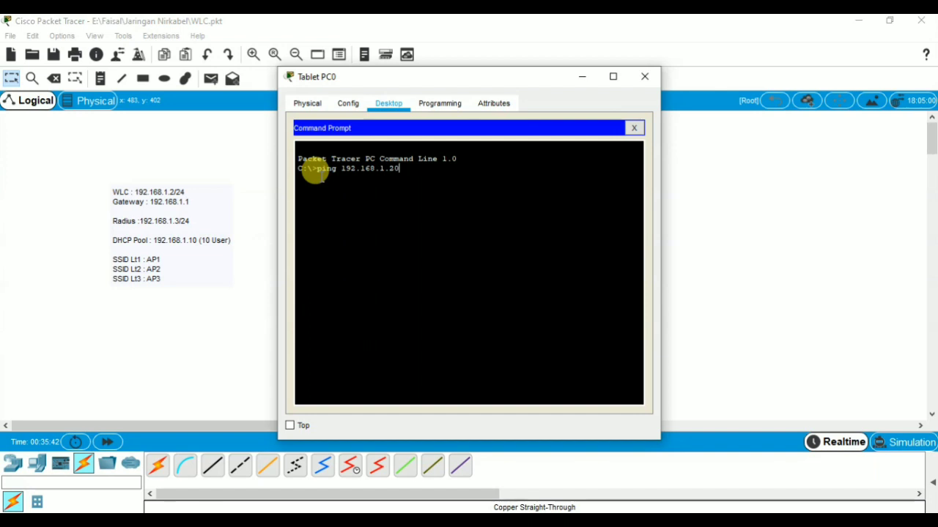
pyautogui.press('Return')
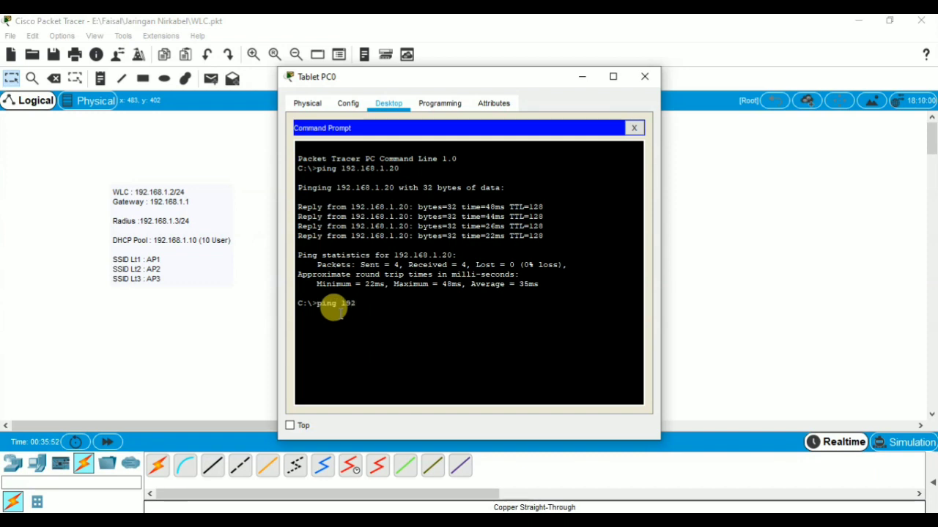
# Step: Ping 192.168.1.21, retrying after the mistyped 192.68.1.21 times out
pyautogui.write('.')
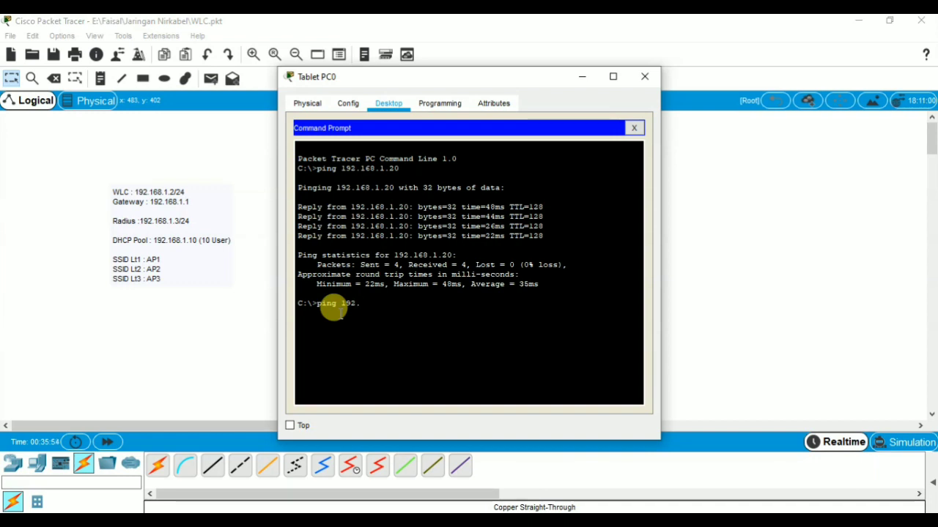
pyautogui.write('68.')
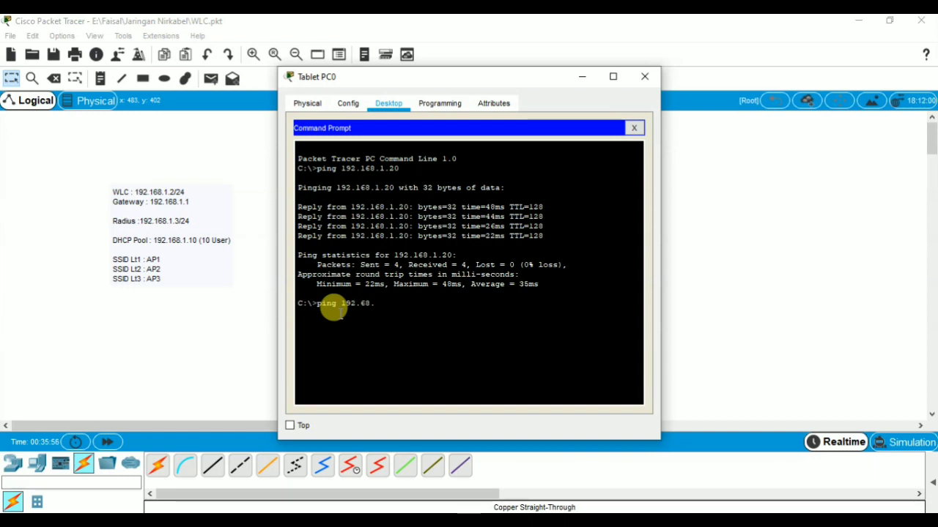
pyautogui.write('1.21')
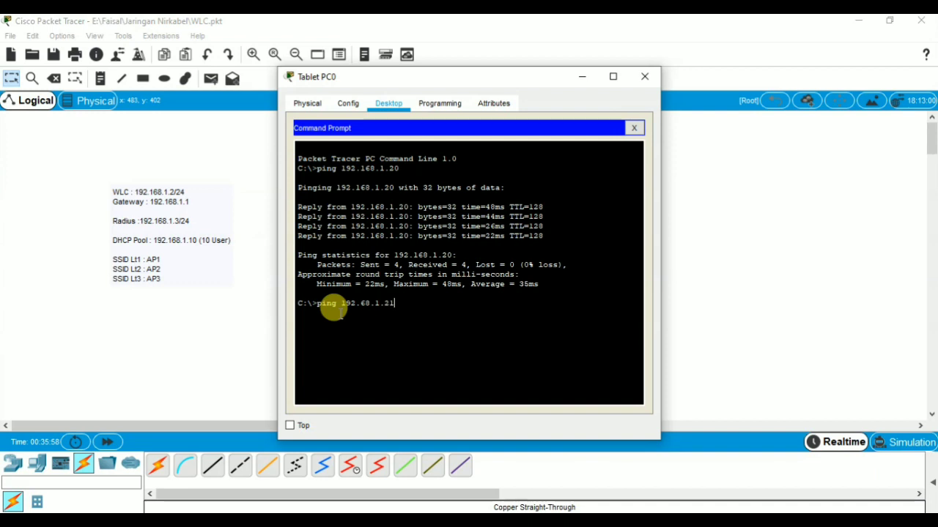
pyautogui.press('Return')
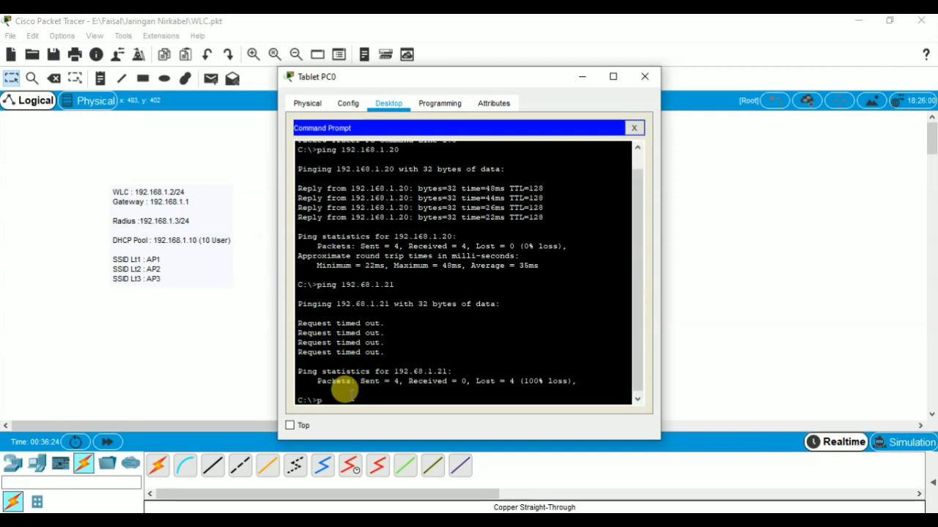
pyautogui.write('ing 19')
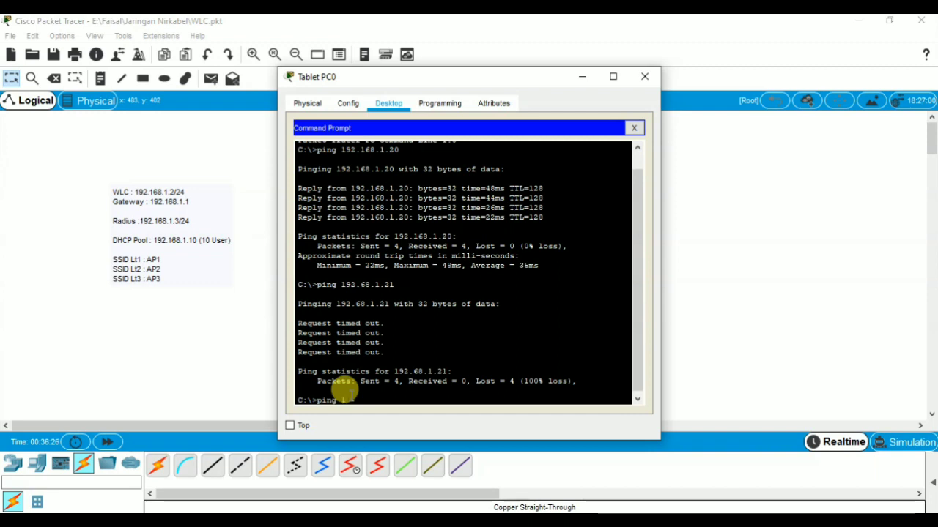
pyautogui.write('2.')
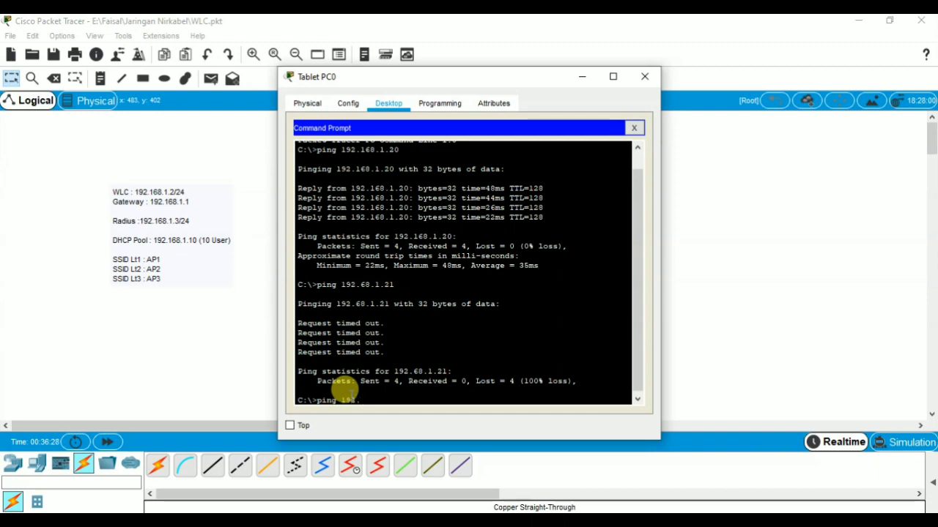
pyautogui.write('168.1.21')
pyautogui.press('Return')
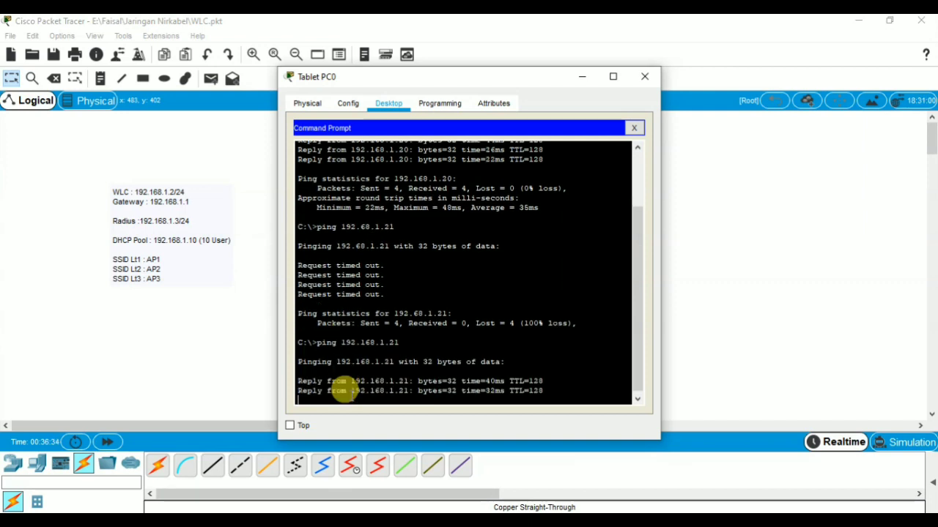